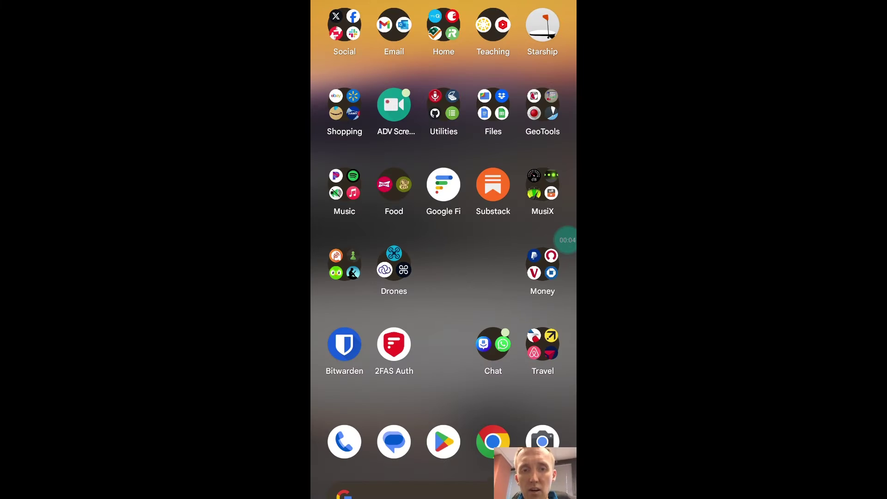
Open the app drawer search field from the Android home screen.
click(407, 491)
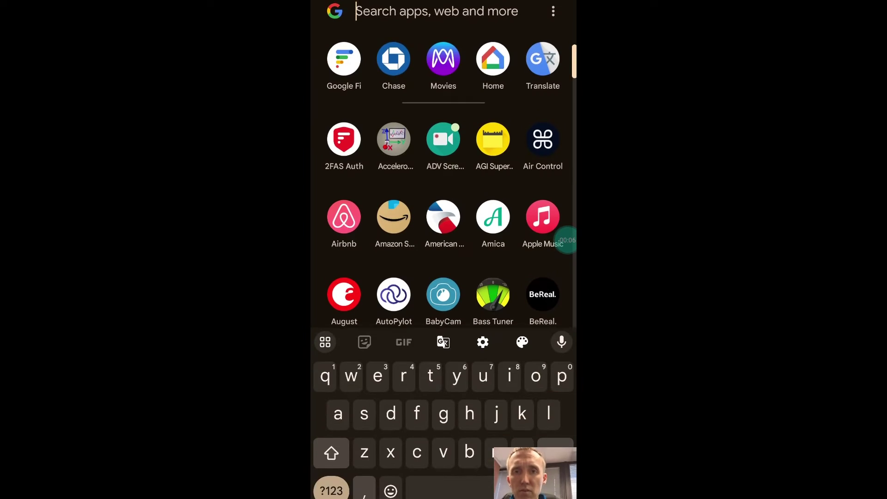
Join the MaurerReachBase Wi-Fi hotspot in Android Settings, then return to the home screen.
text(set)
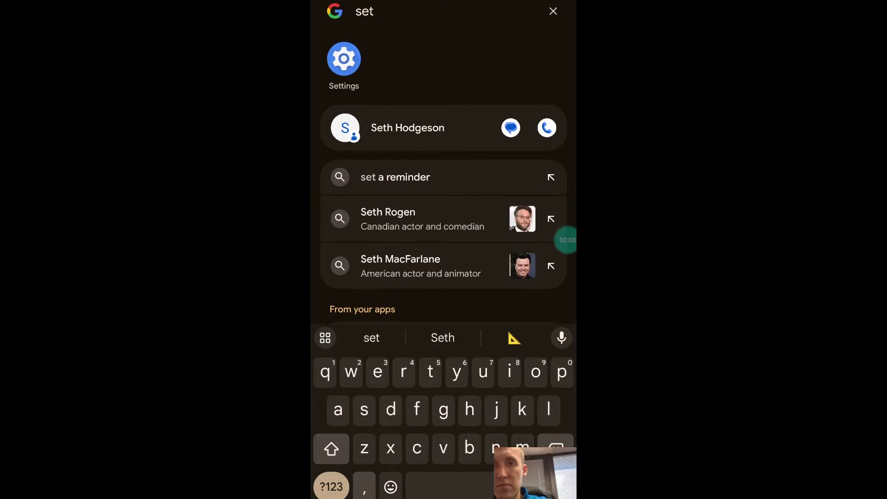
click(344, 59)
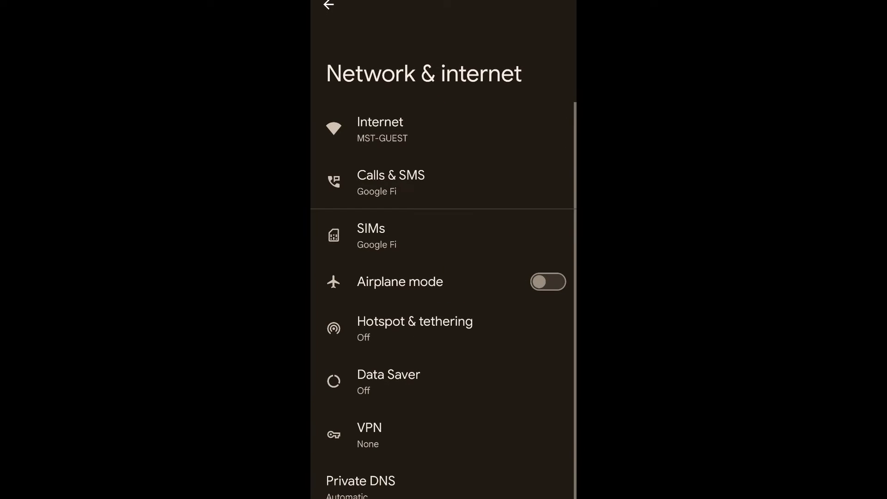
click(476, 129)
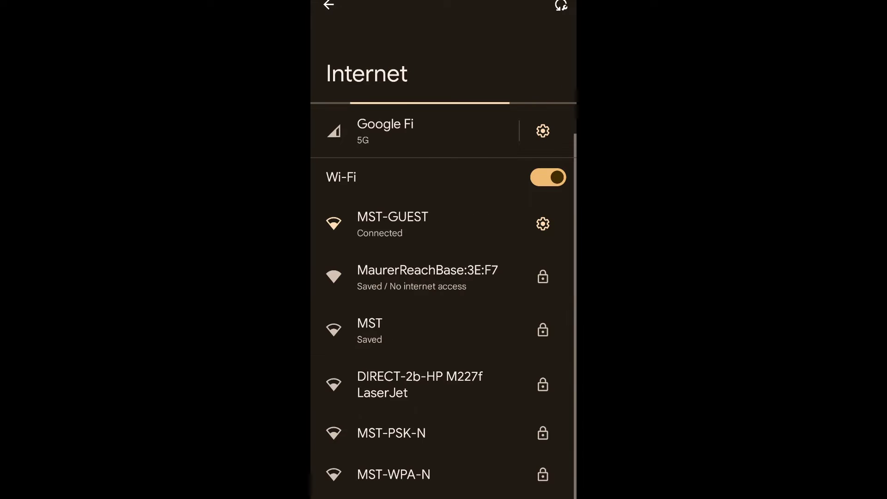
click(467, 277)
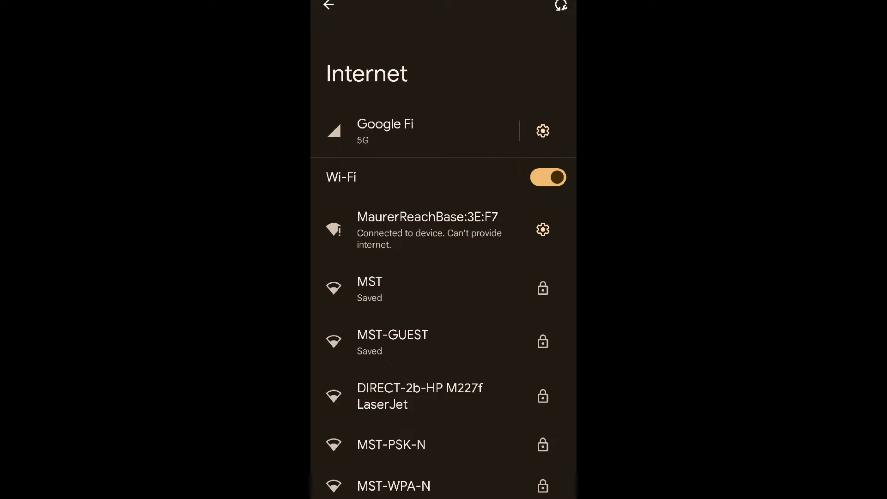
key(super)
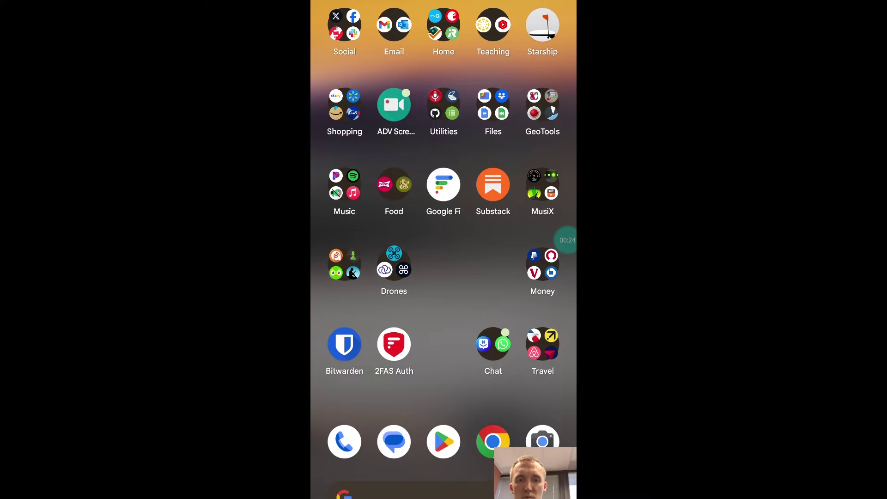
Open the GeoTools folder to launch Emlid Flow and connect to MaurerReachBase.
click(543, 113)
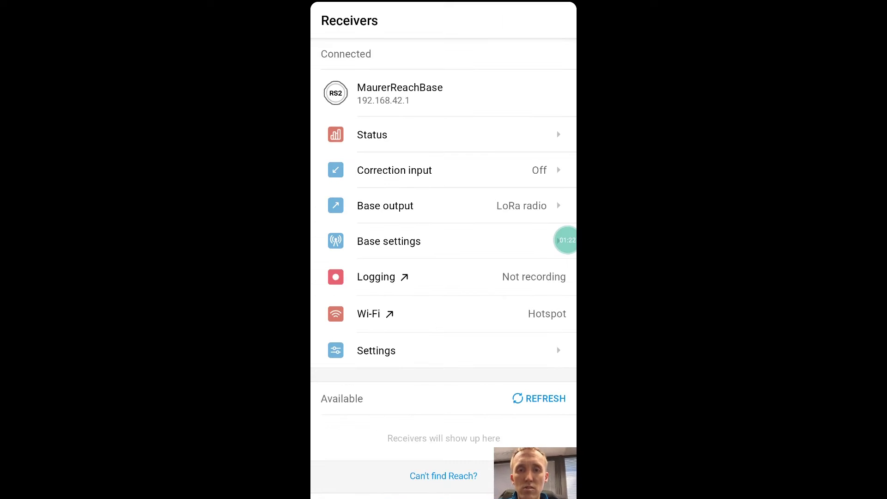
Export the 26 Feb 2024 12:15 raw data log as a zip and queue it for upload.
click(434, 276)
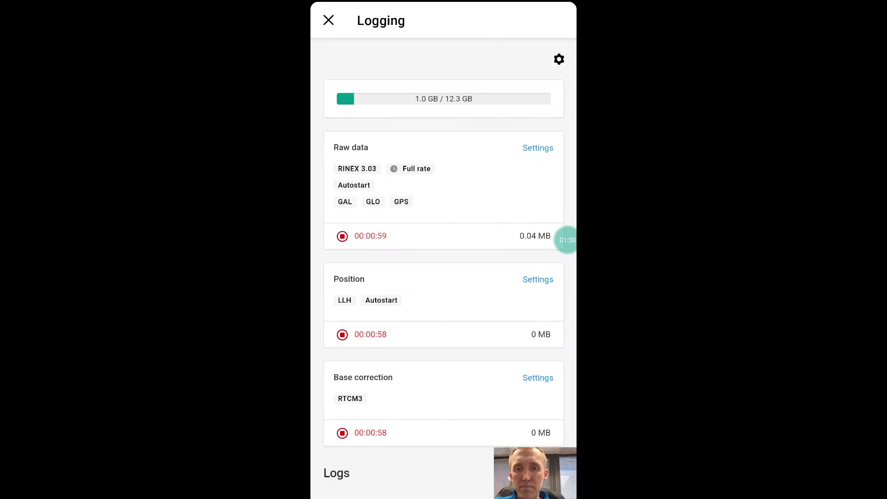
scroll(443, 268, down, 3)
scroll(444, 268, up, 2)
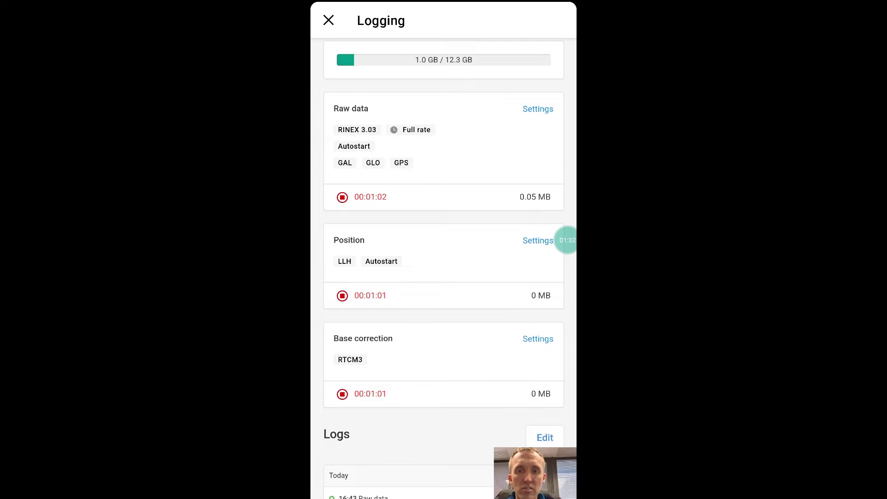
scroll(443, 268, down, 4)
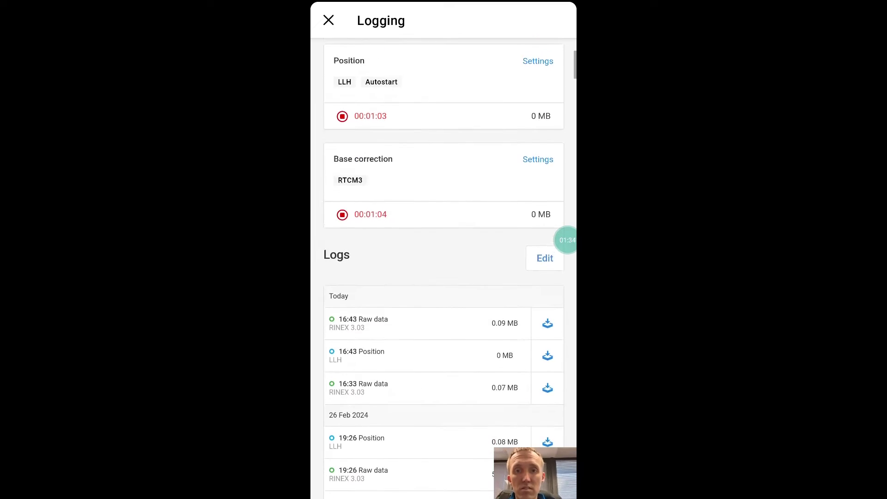
scroll(443, 268, up, 3)
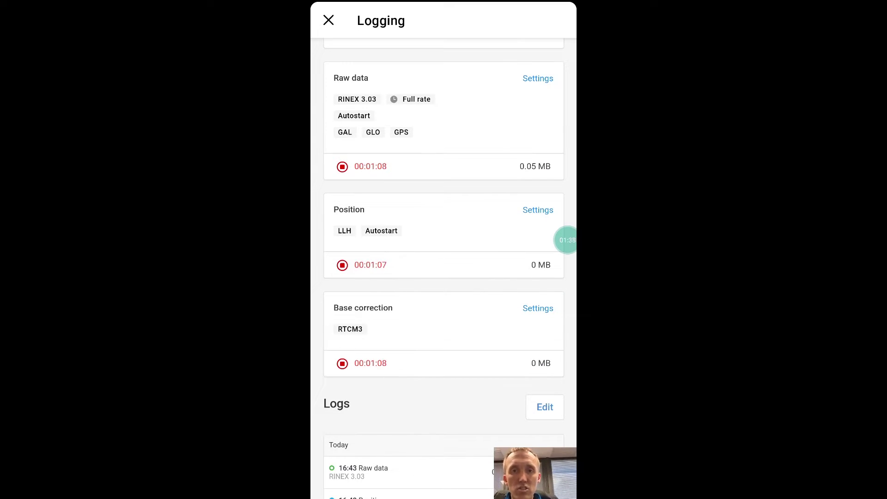
scroll(444, 268, down, 8)
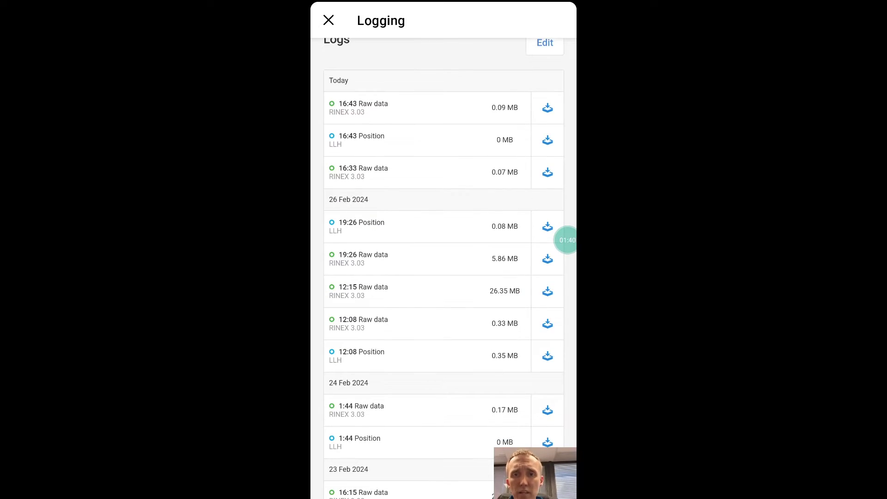
scroll(444, 268, down, 3)
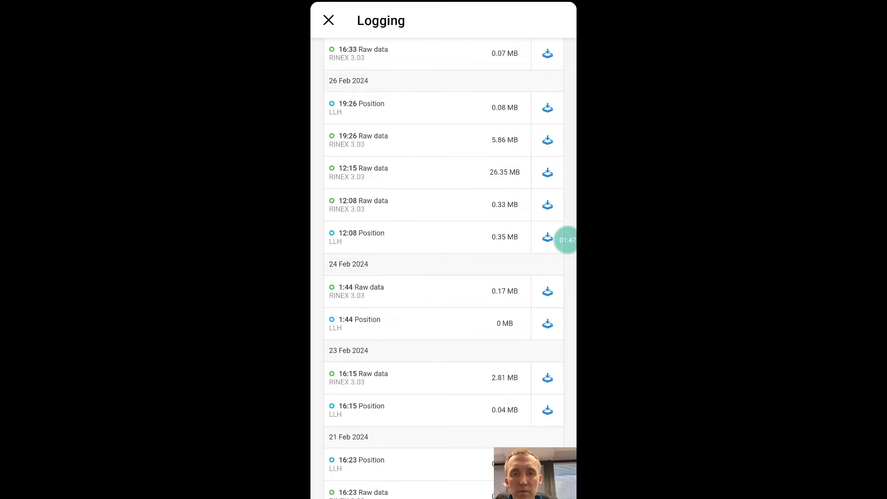
click(548, 172)
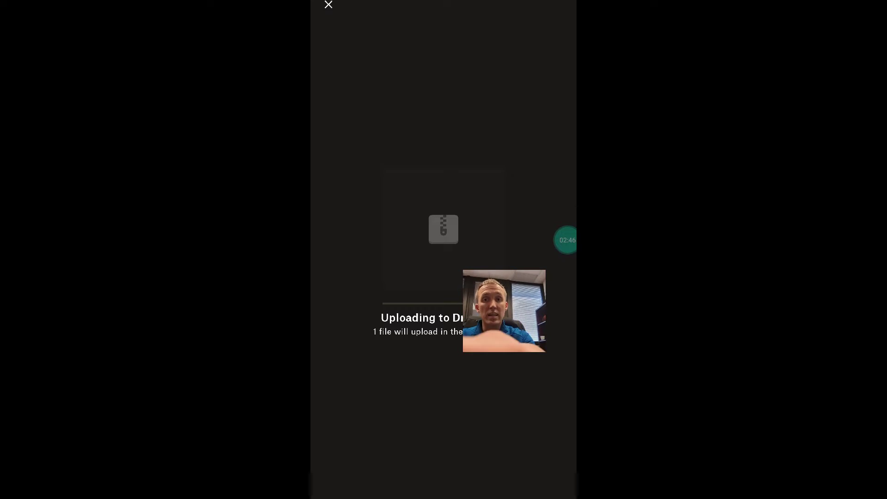
click(328, 5)
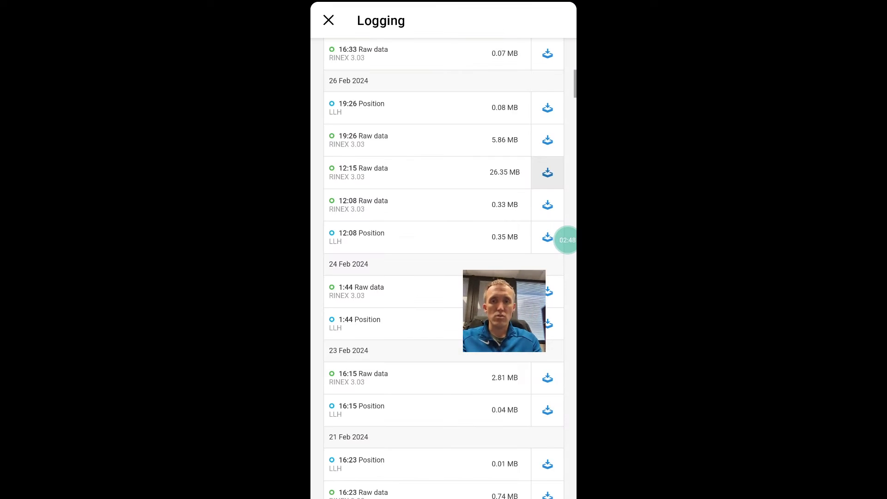
Export the 19:26 raw data log and close the Logging page.
click(548, 140)
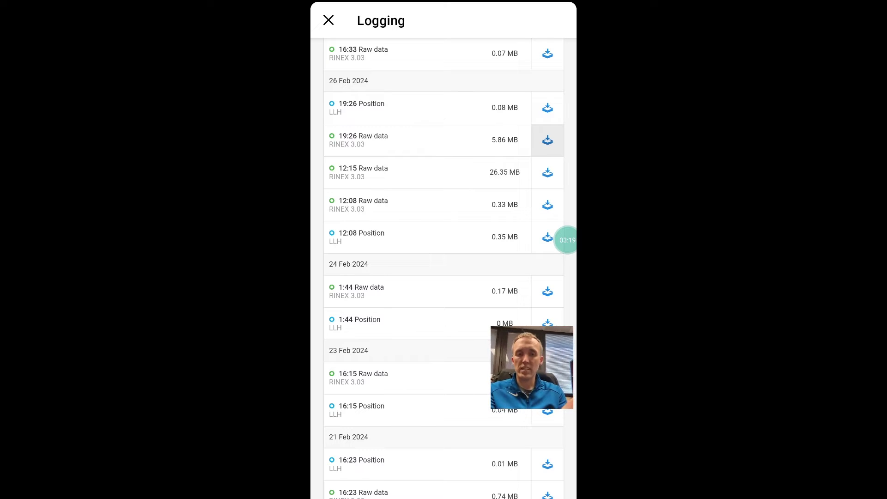
click(329, 20)
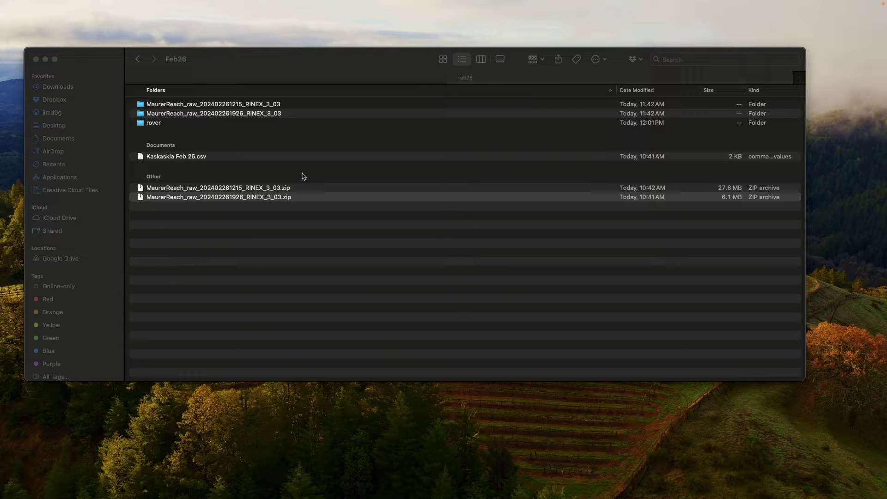
click(257, 197)
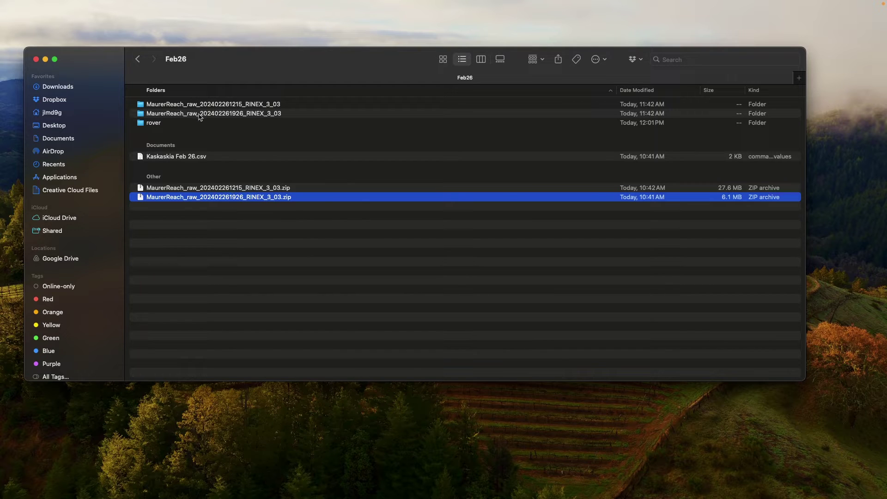
click(200, 115)
click(203, 105)
double_click(203, 105)
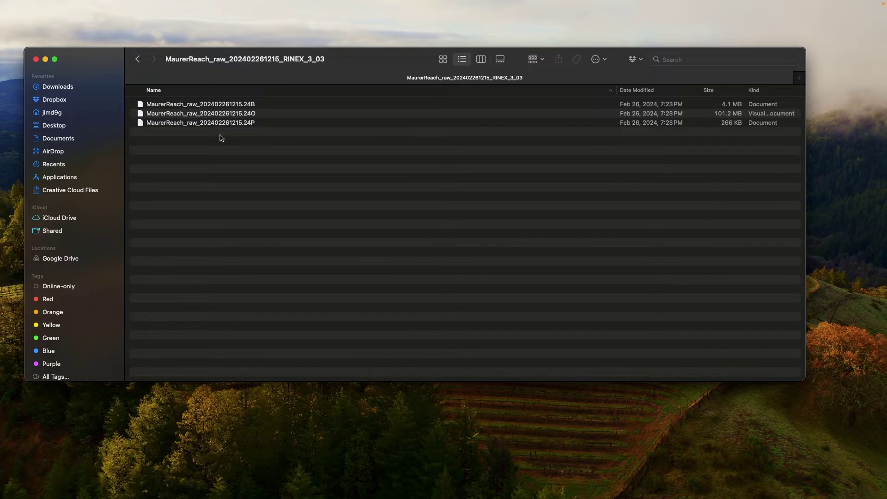
key(super+equal)
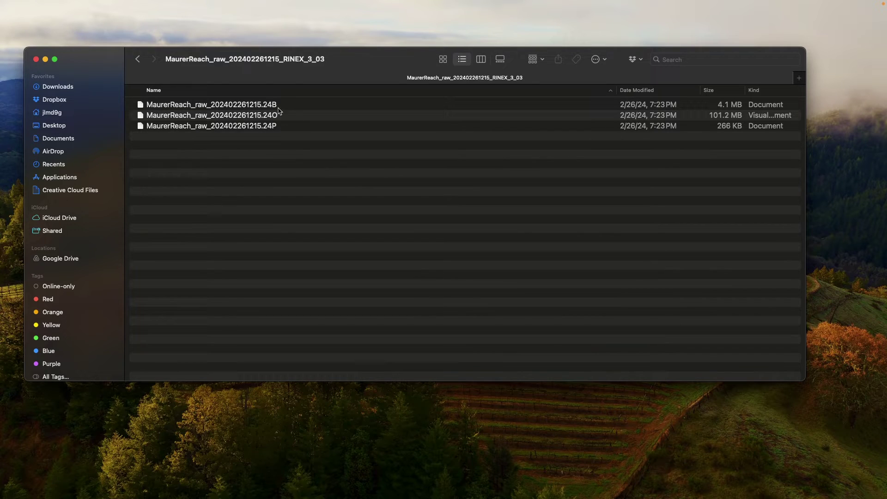
click(248, 117)
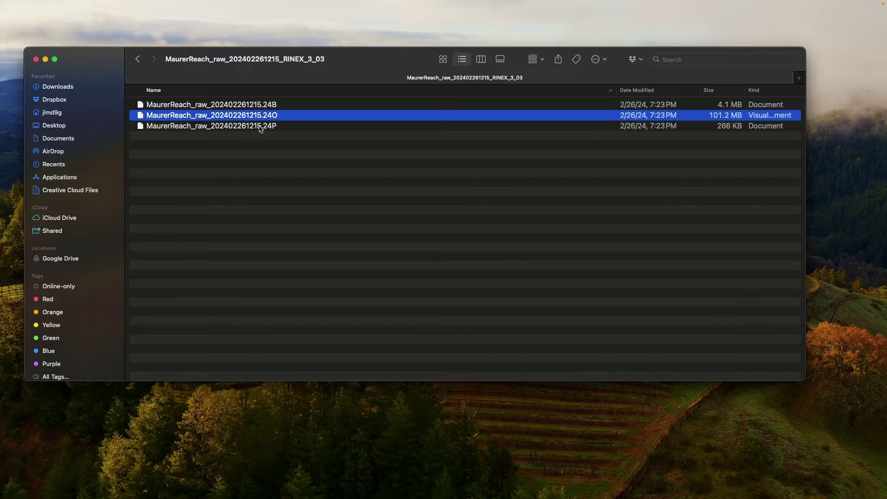
double_click(234, 115)
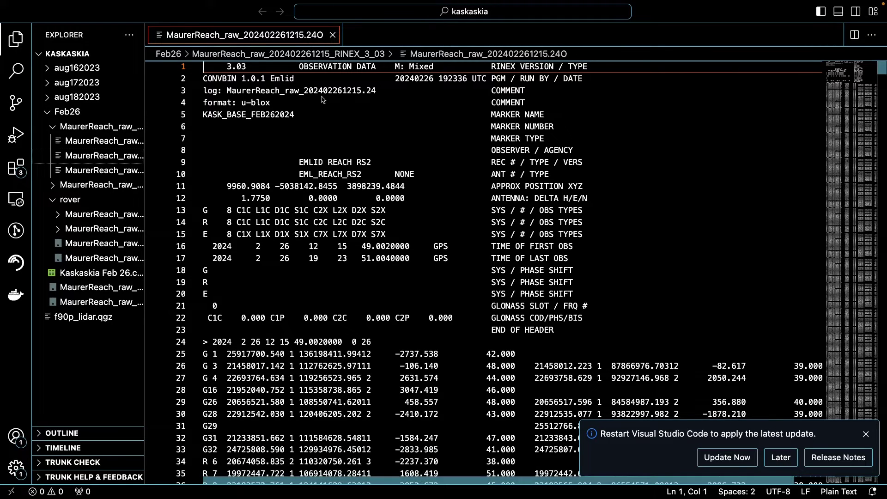
Check the .24O header's version 3.03 and marker name KASK_BASE_FEB262024, then switch to Chrome.
click(227, 67)
shift+click(262, 67)
shift+click(246, 67)
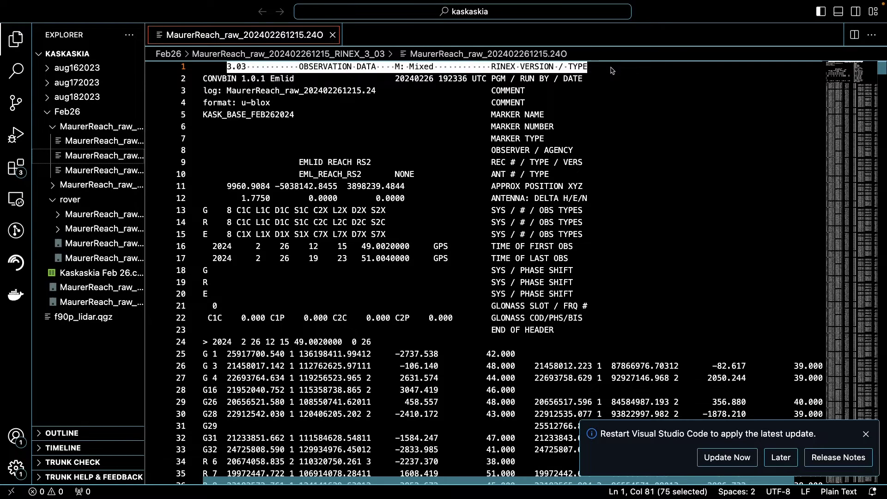
click(309, 118)
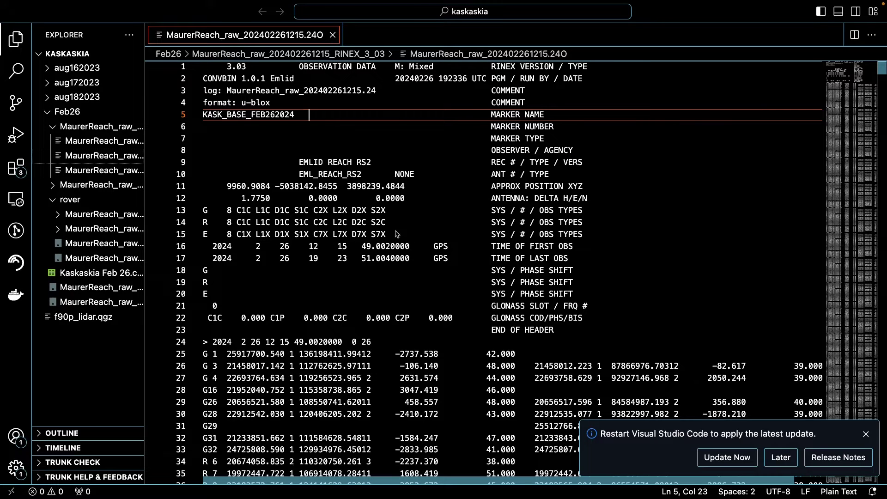
scroll(405, 256, down, 7)
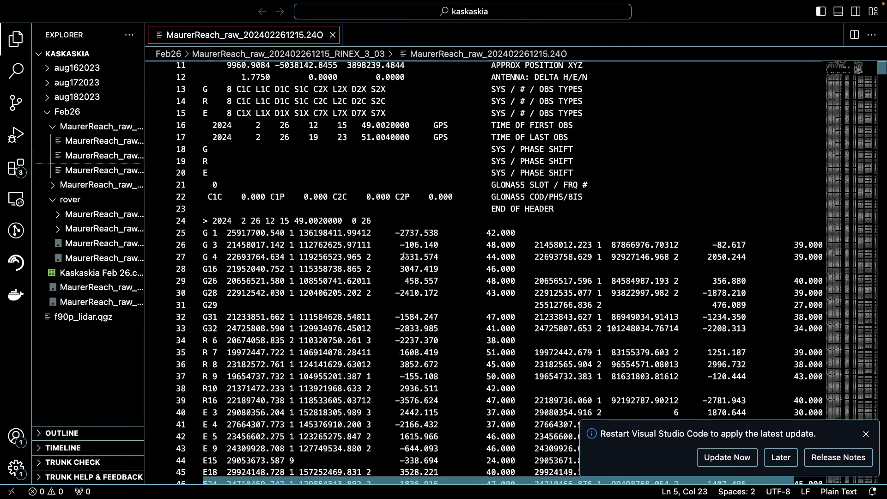
scroll(405, 254, down, 13)
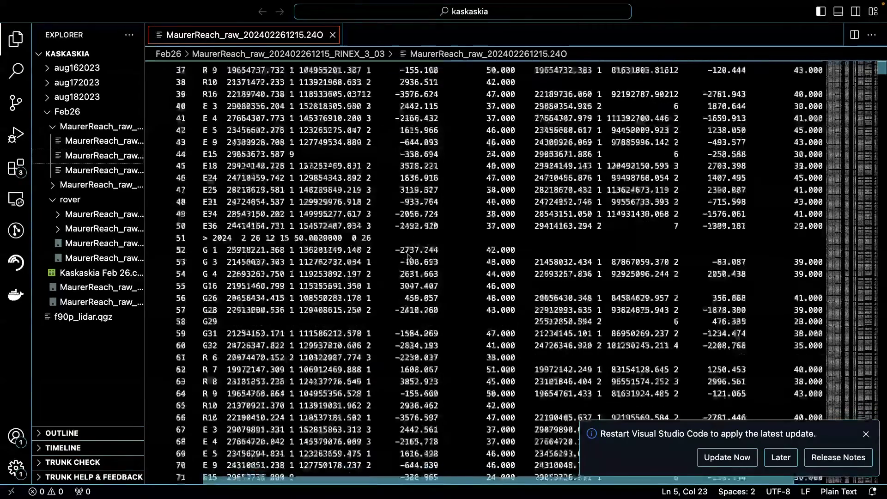
scroll(407, 257, up, 20)
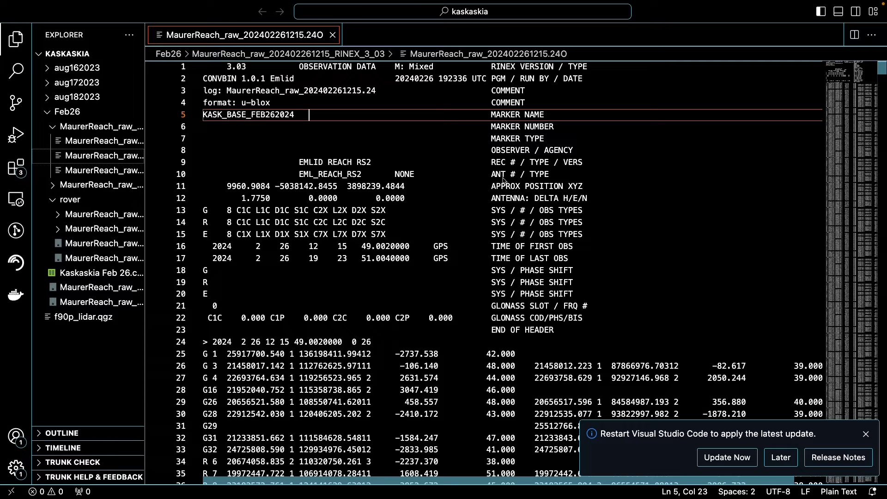
key(super+Tab)
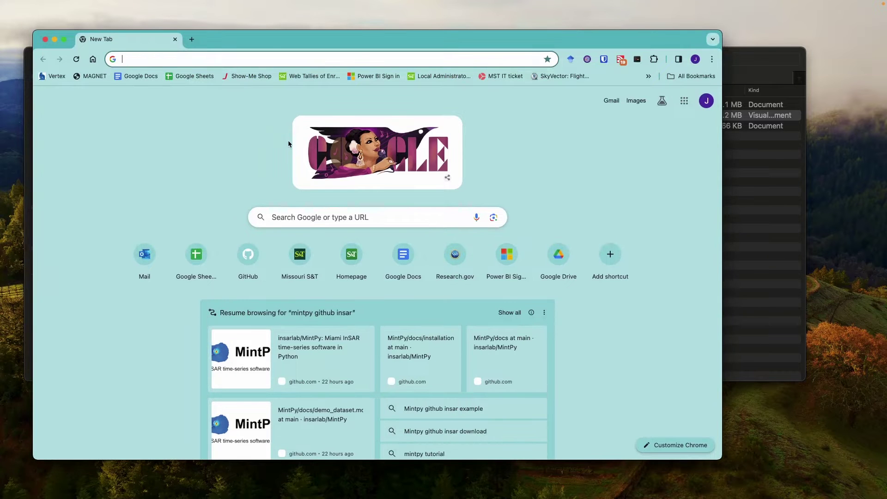
Load the CSRS-PPP Precise Point Positioning page in the browser, after briefly trying OPUS.
click(258, 60)
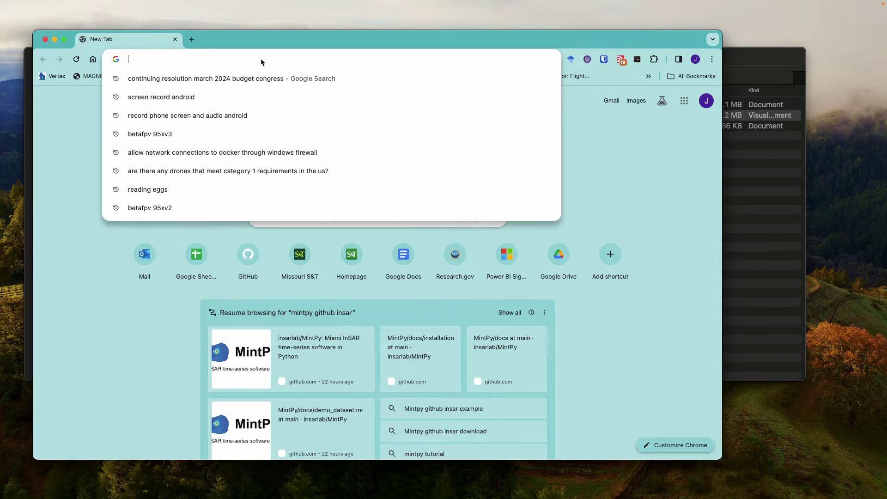
text(geodesy.noaa.gov/OPUS/index.jsp)
key(Return)
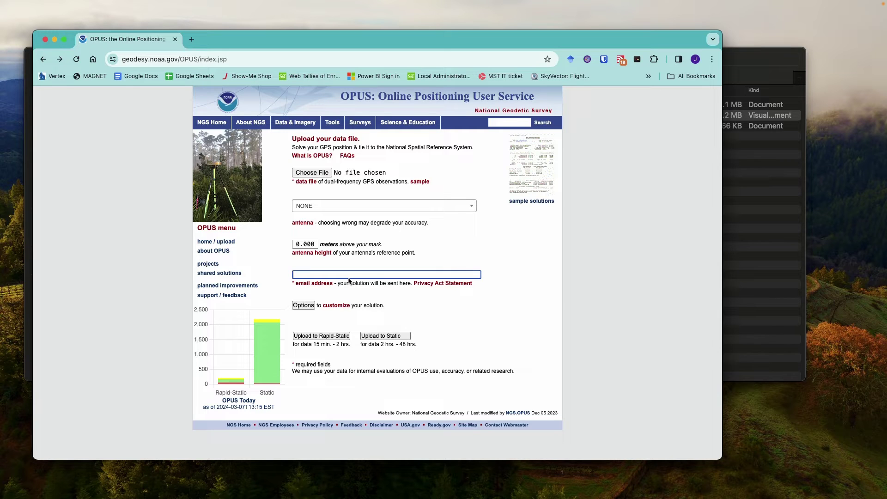
click(180, 55)
text(web)
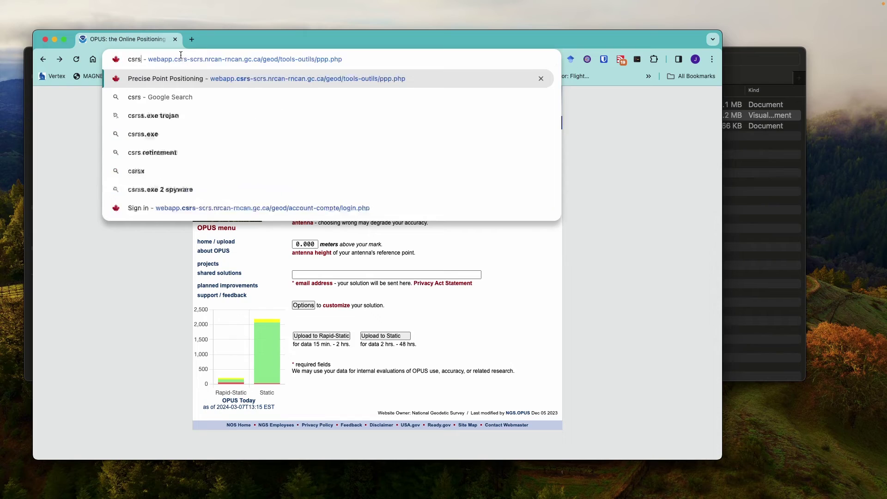
key(Return)
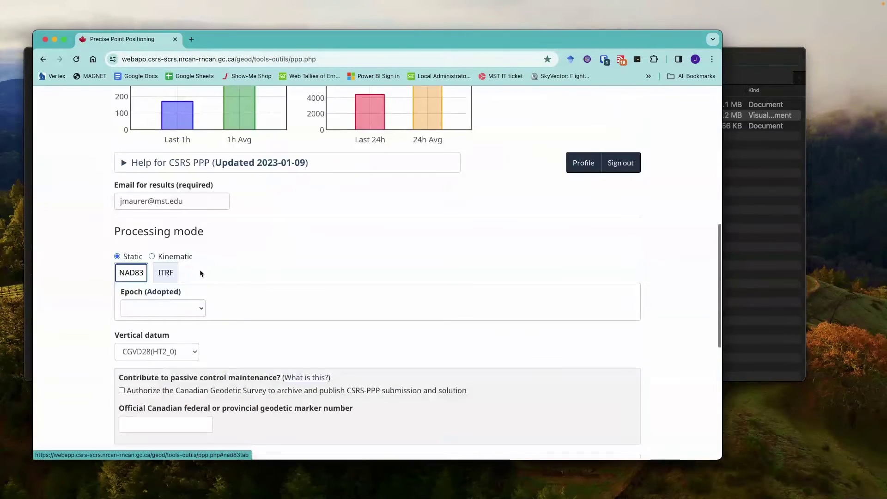
Set the PPP output reference frame to ITRF, after briefly checking the NAD83 epochs.
scroll(226, 237, up, 10)
scroll(231, 243, up, 2)
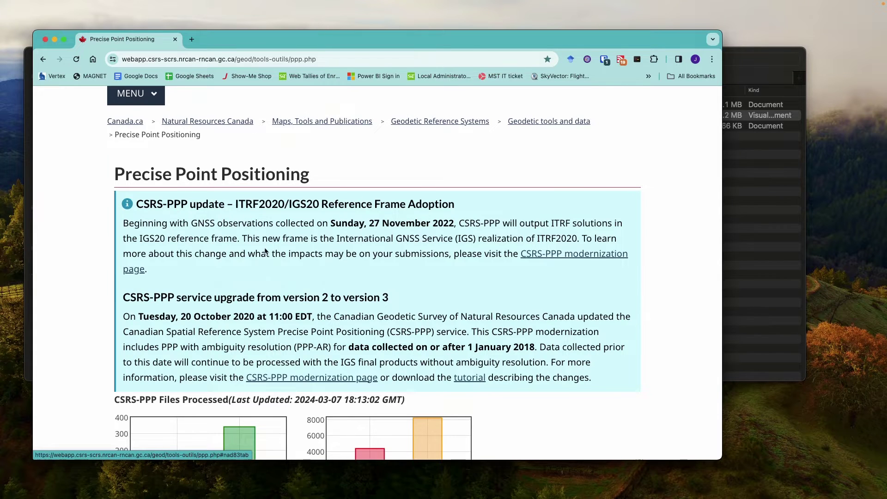
scroll(265, 251, down, 8)
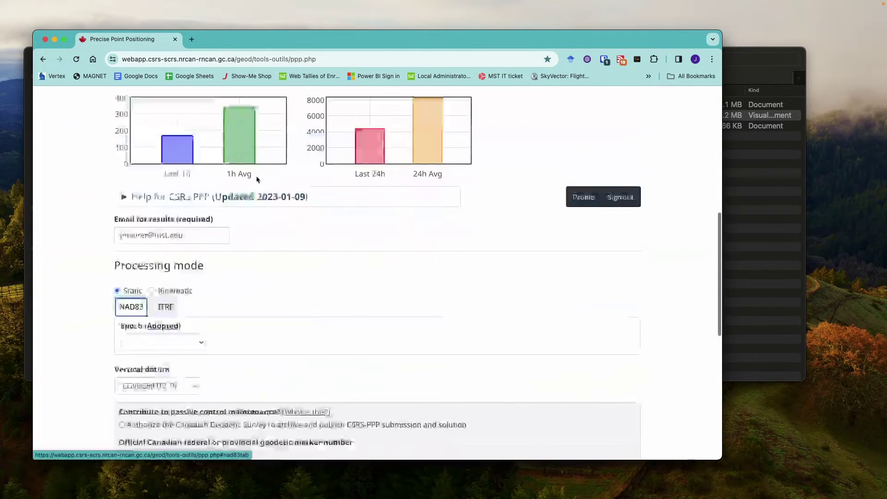
scroll(257, 179, down, 3)
click(165, 186)
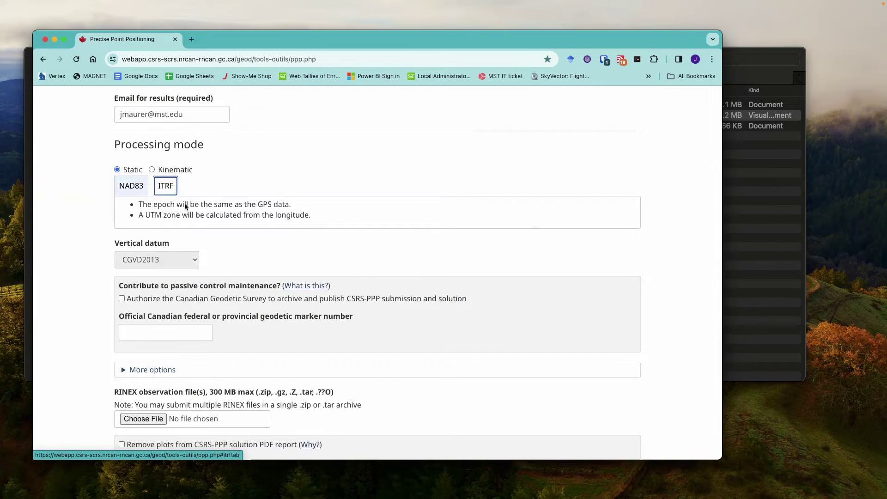
scroll(185, 204, up, 6)
scroll(187, 205, down, 4)
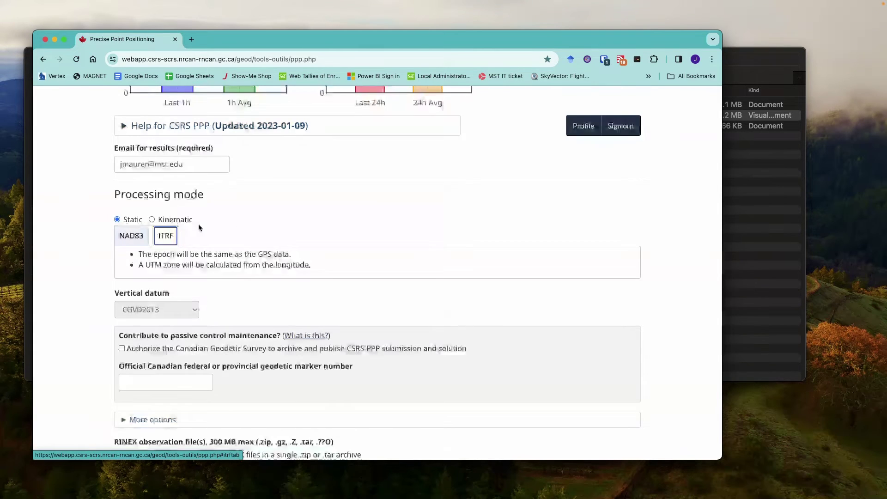
scroll(205, 230, up, 4)
scroll(204, 230, up, 5)
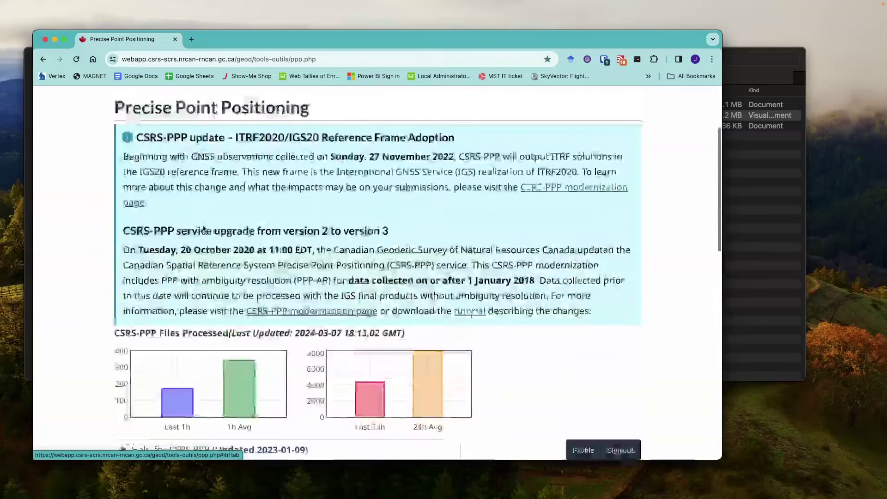
scroll(208, 228, down, 8)
scroll(210, 226, down, 3)
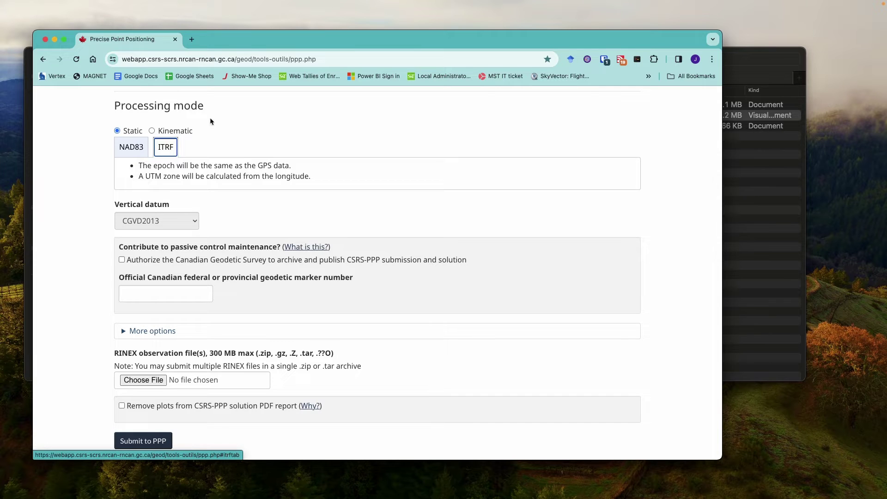
click(133, 149)
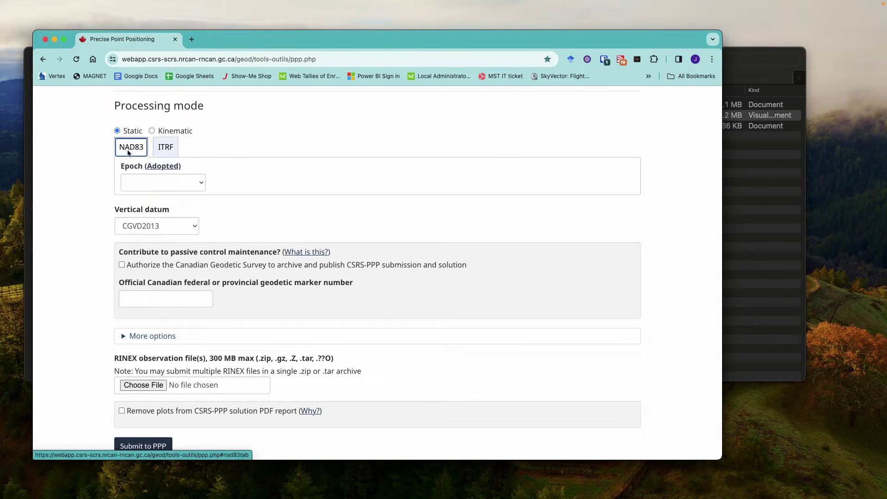
click(165, 184)
click(256, 168)
click(171, 146)
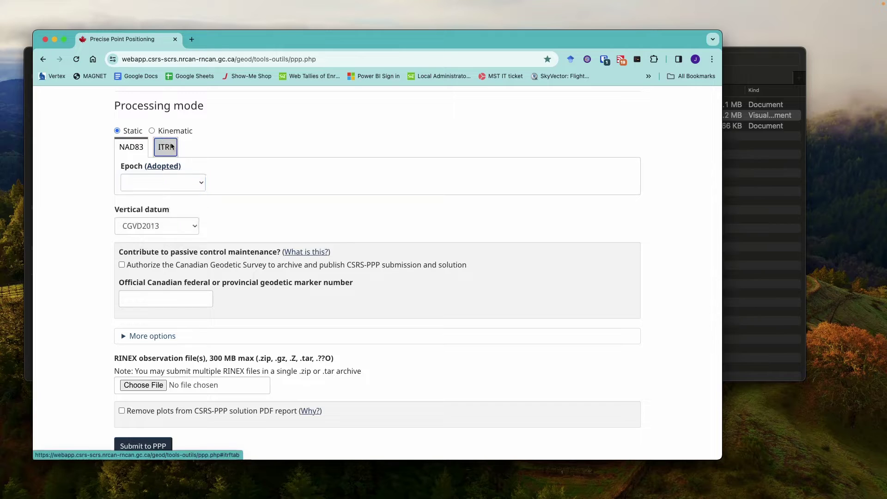
scroll(178, 249, down, 8)
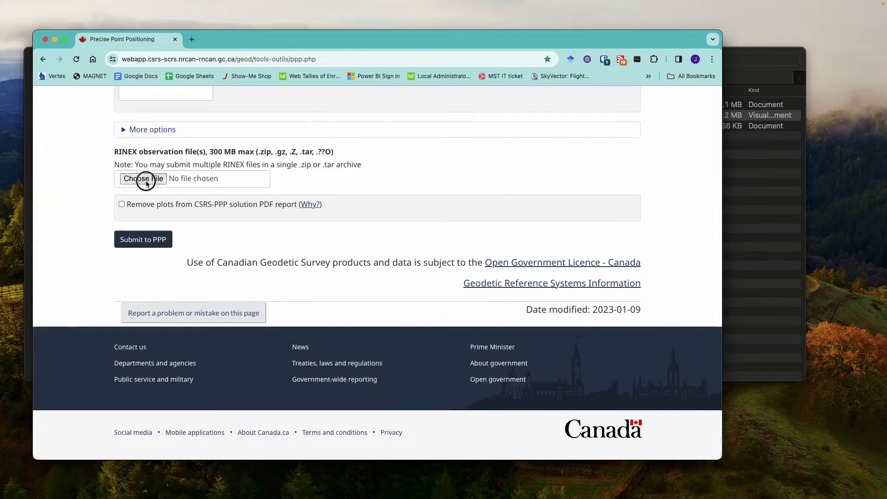
Attach the base station .24O RINEX file, submit it for PPP processing, and close the browser.
click(147, 178)
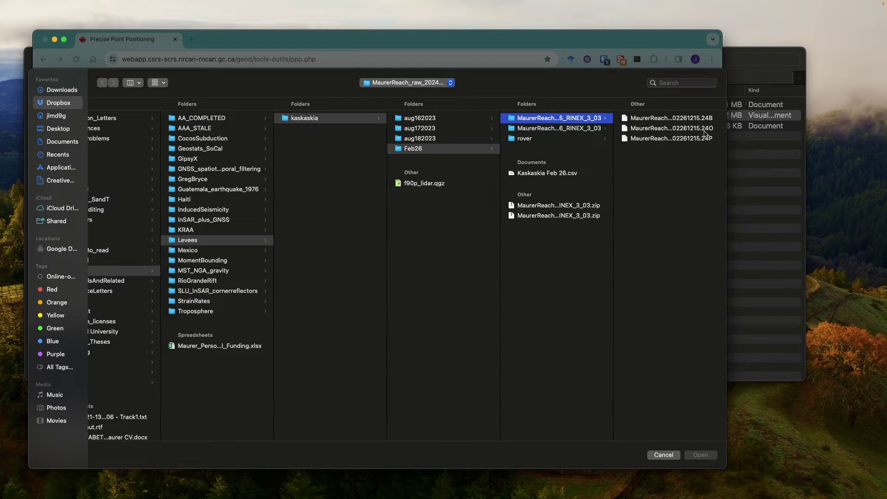
double_click(691, 130)
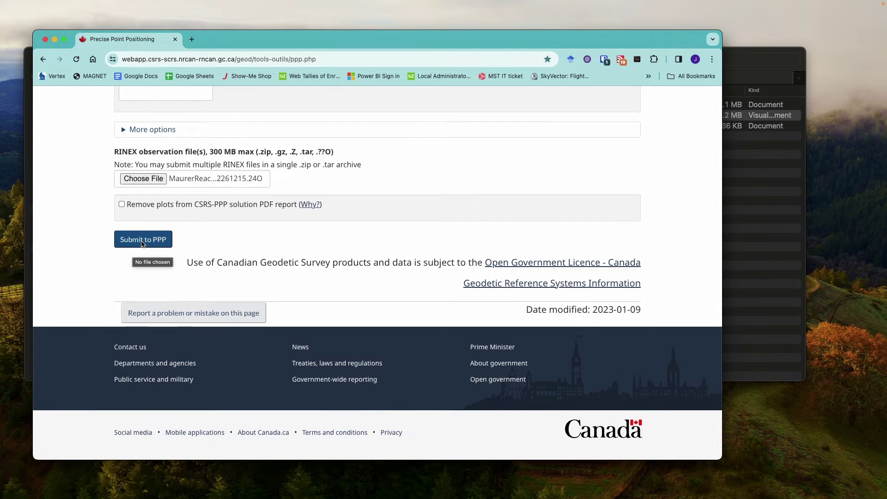
click(146, 244)
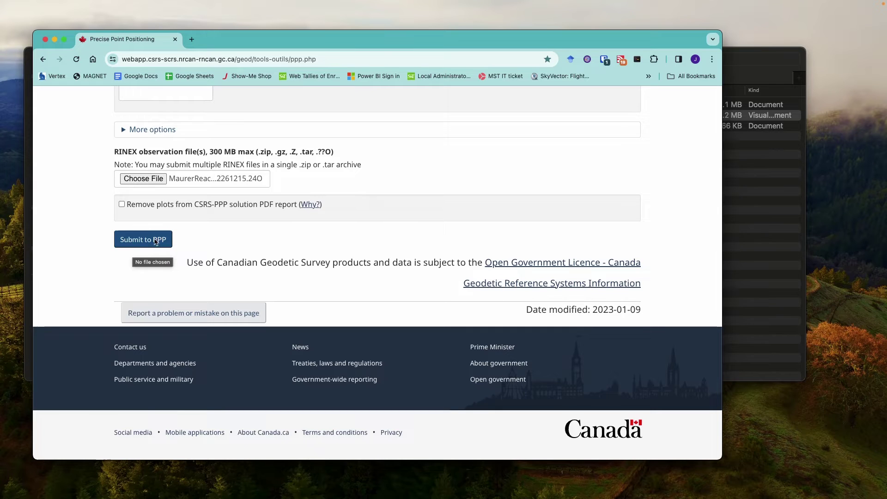
scroll(244, 262, up, 6)
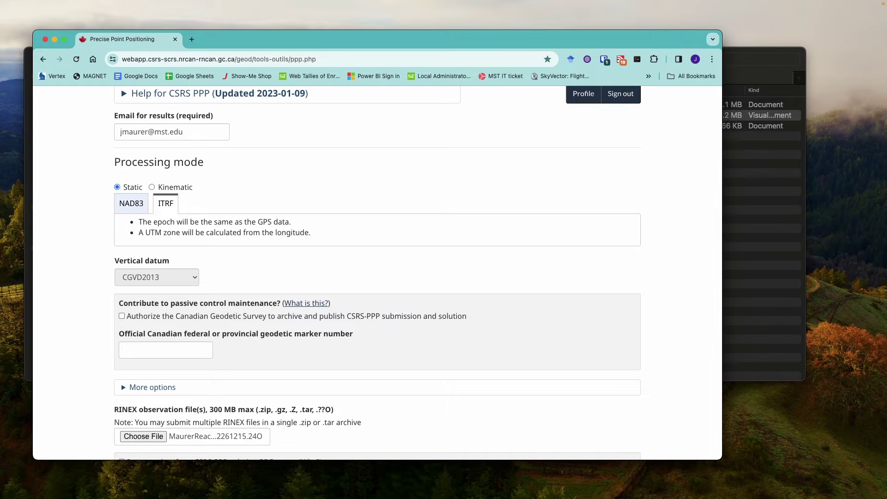
click(175, 39)
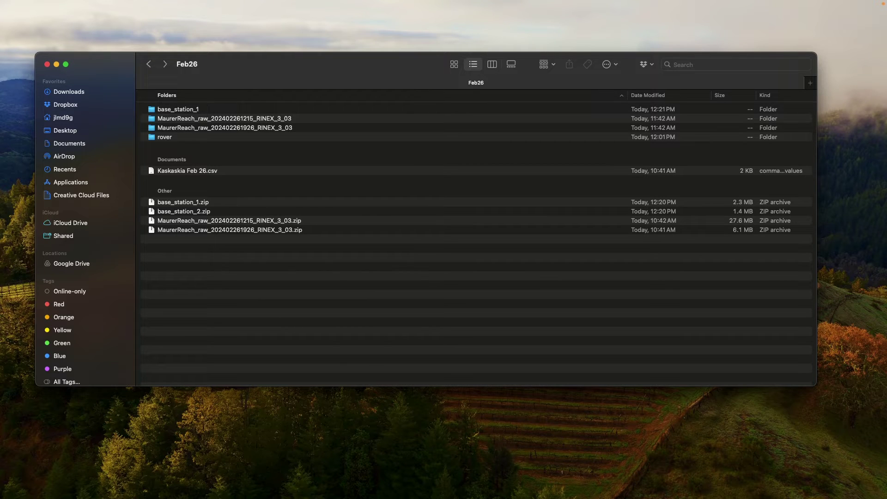
Open the base_station_1 results folder and its MaurerReach_raw_202402261215.pdf PPP report.
click(179, 204)
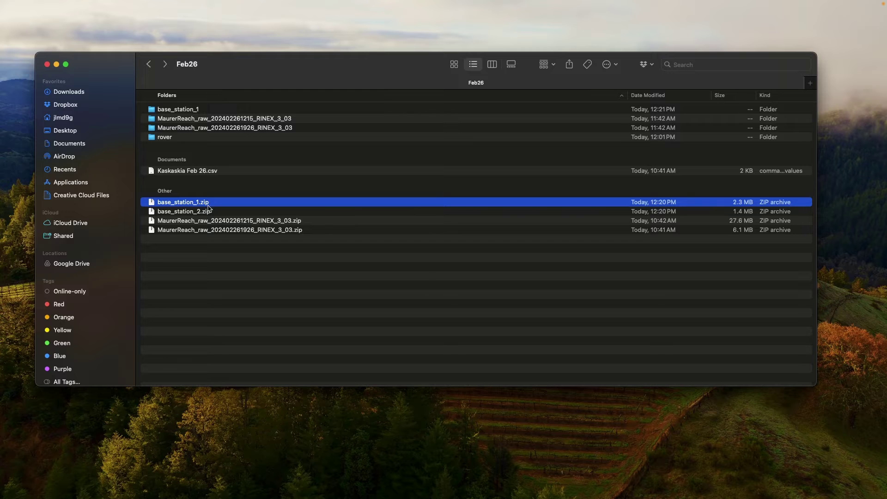
click(186, 118)
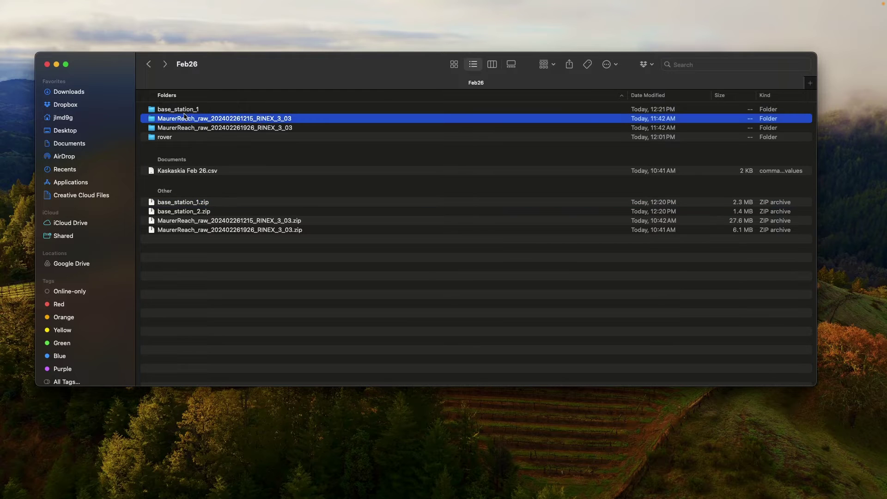
click(188, 111)
double_click(188, 110)
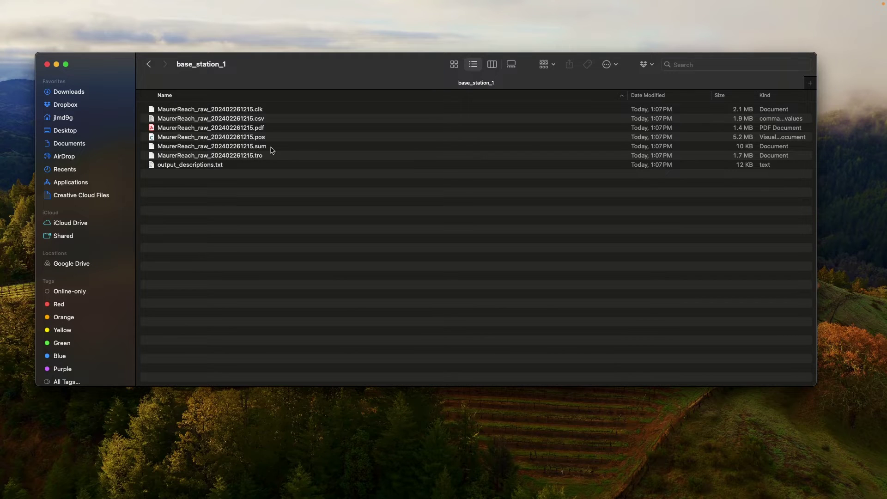
click(219, 166)
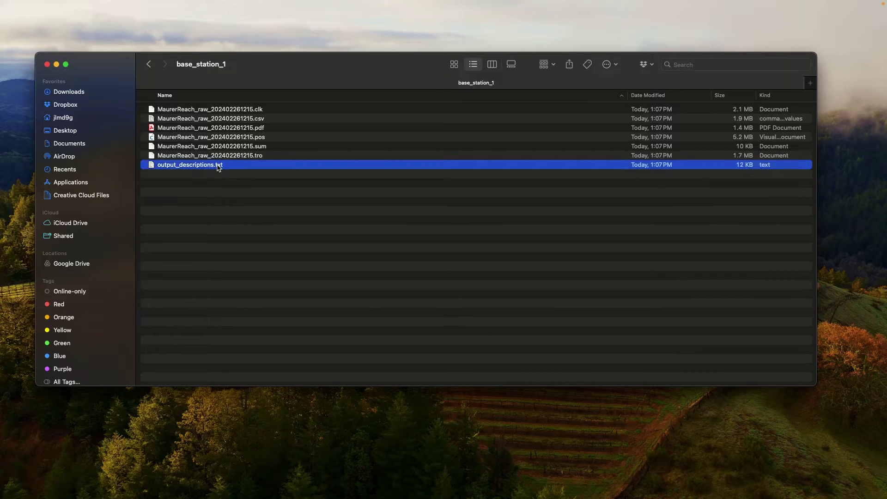
double_click(223, 132)
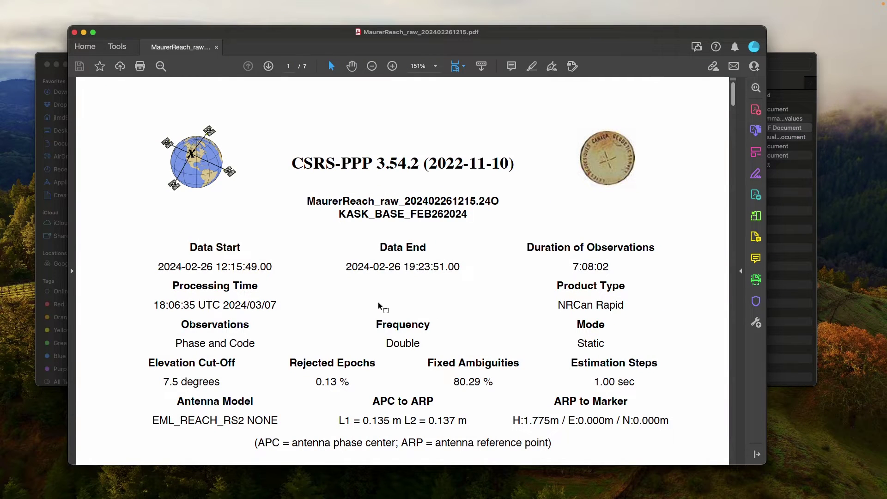
Highlight the ITRF20 latitude 37° 55' 1.89582" and longitude -89° 53' 12.42212" in the report.
scroll(379, 300, down, 2)
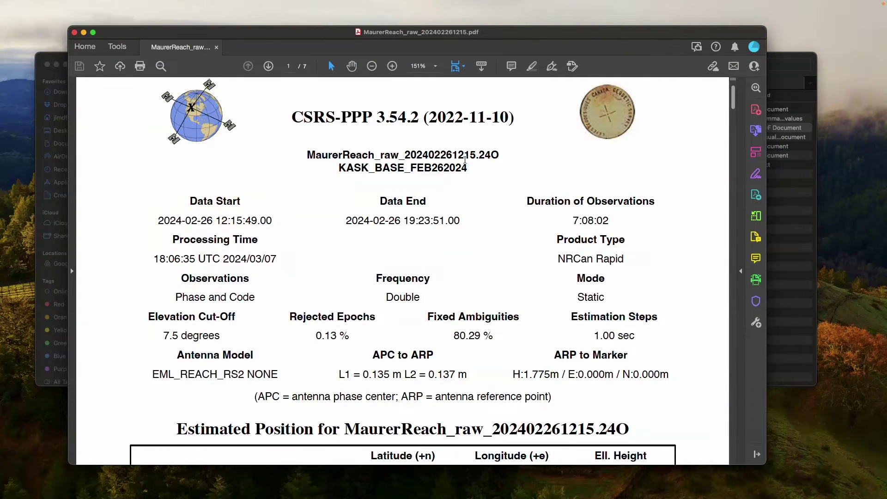
scroll(439, 176, down, 2)
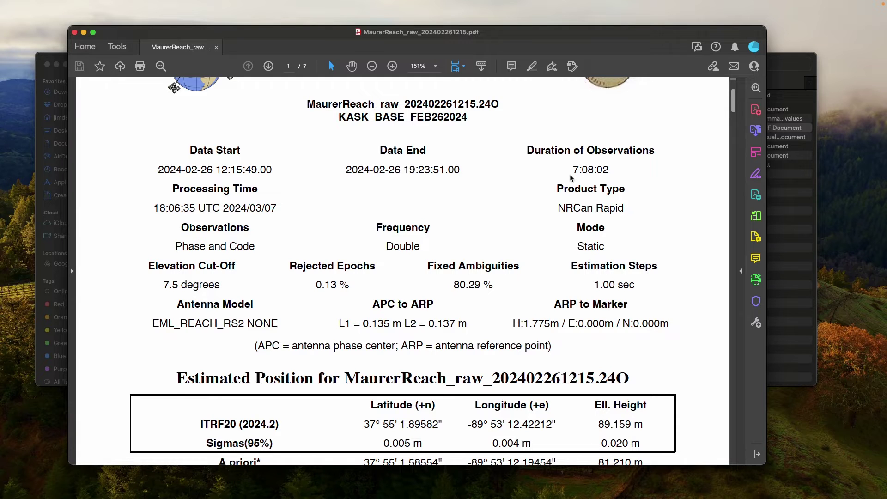
scroll(604, 178, down, 3)
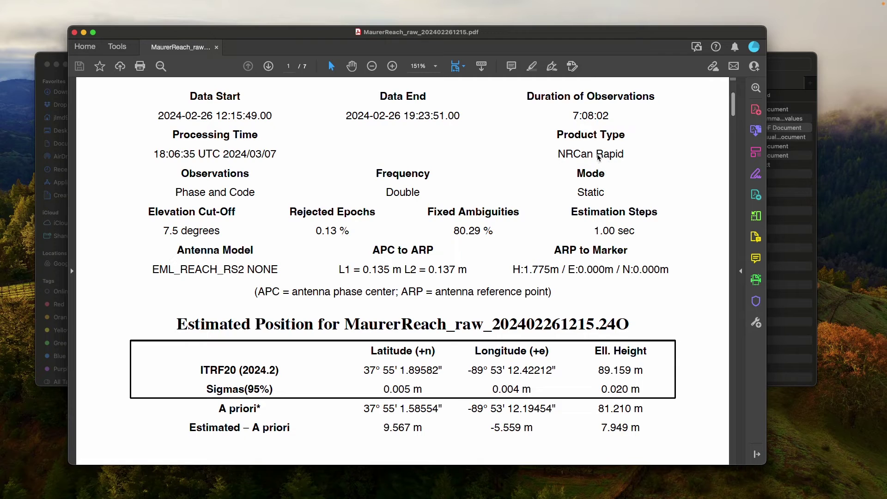
scroll(497, 187, down, 1)
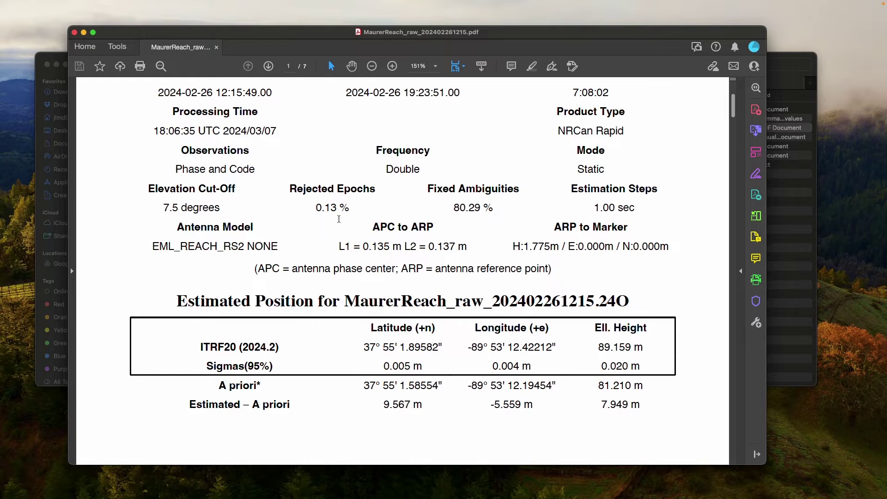
scroll(330, 222, down, 5)
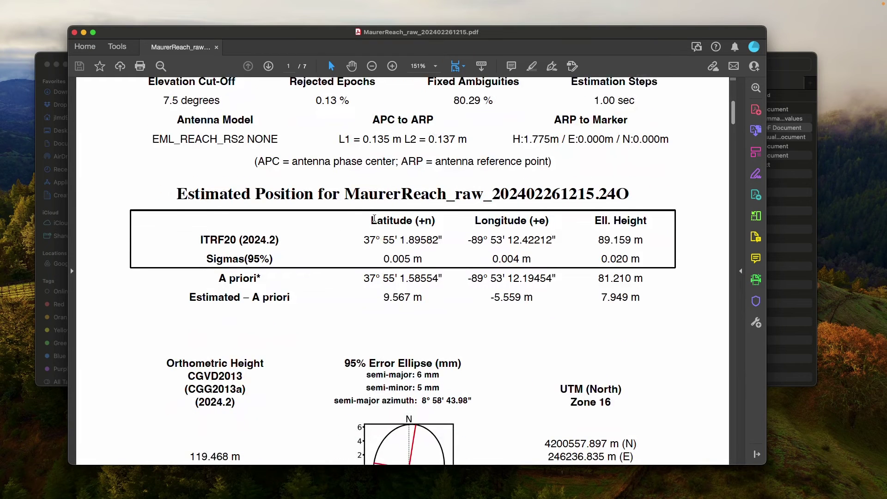
scroll(373, 219, down, 1)
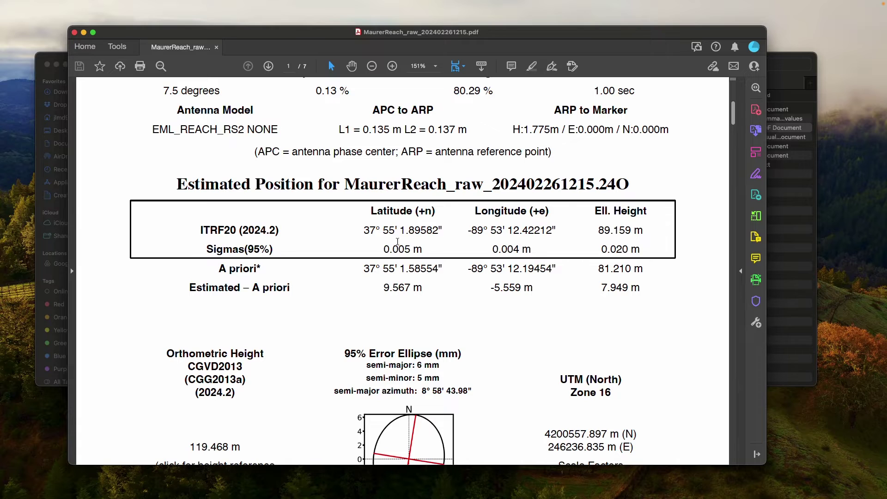
drag(364, 233, 455, 231)
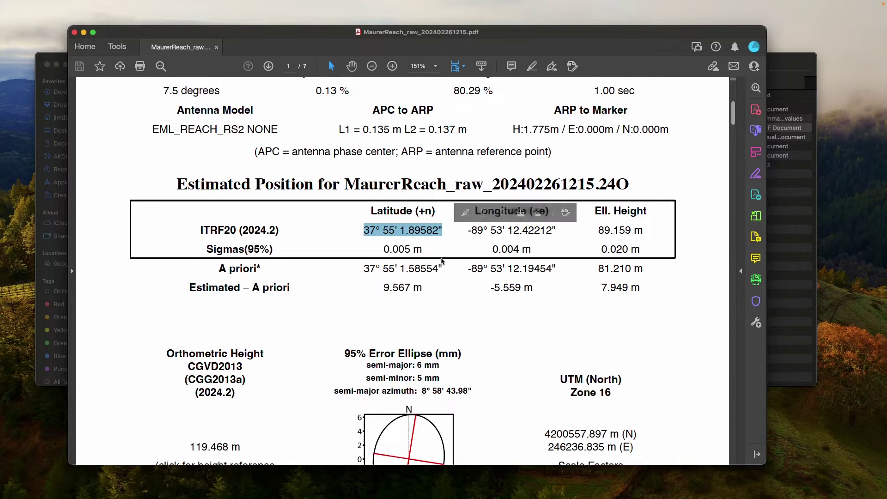
click(438, 237)
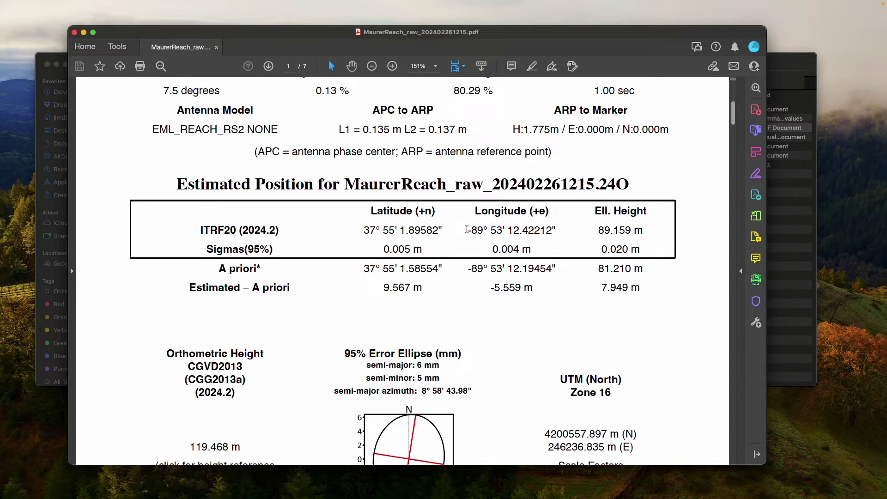
drag(466, 230, 508, 231)
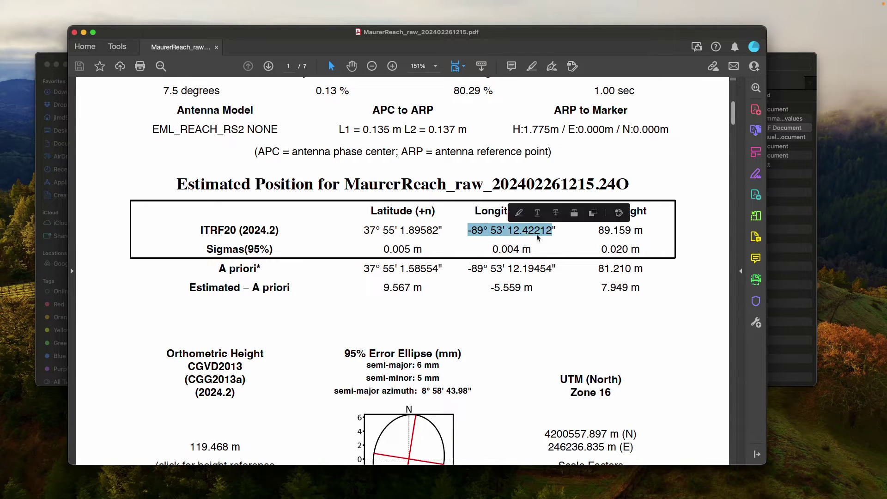
click(538, 236)
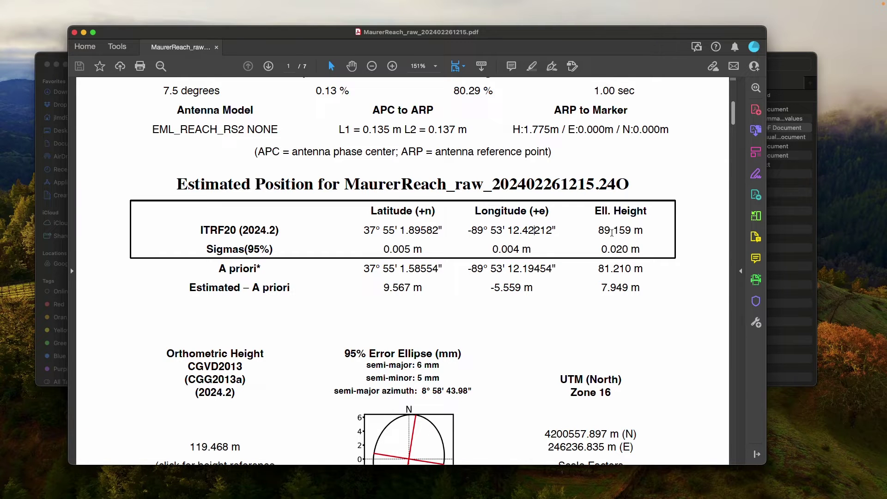
scroll(613, 237, down, 3)
Scroll through page 1's error ellipse, UTM and scale-factor results, then down to page 2's sky plot.
scroll(370, 294, down, 3)
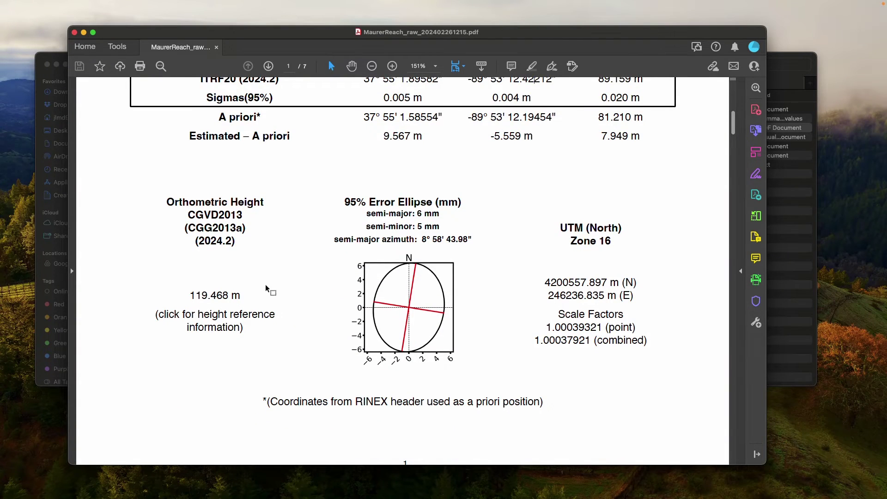
scroll(253, 291, up, 1)
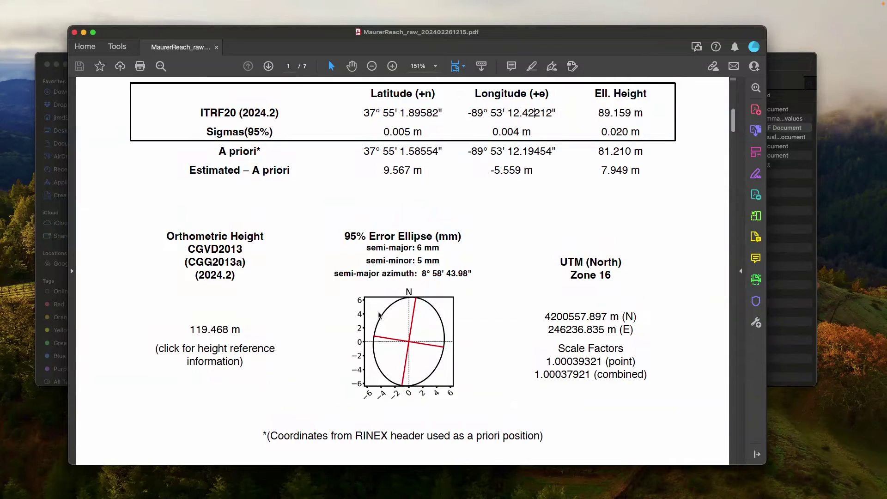
scroll(416, 323, up, 3)
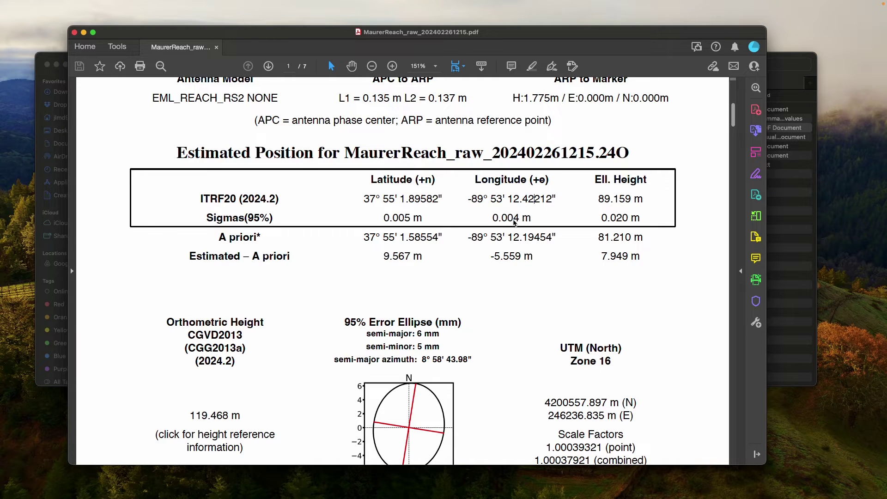
scroll(553, 188, up, 6)
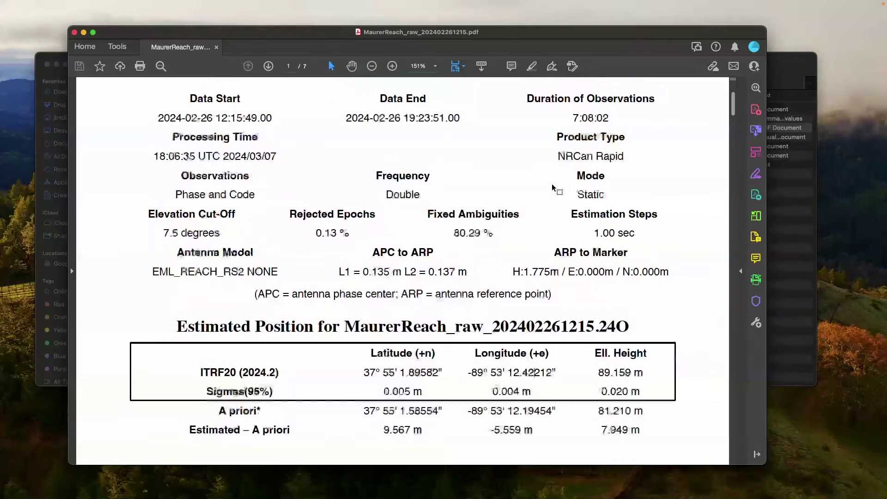
scroll(553, 188, up, 1)
scroll(573, 166, down, 5)
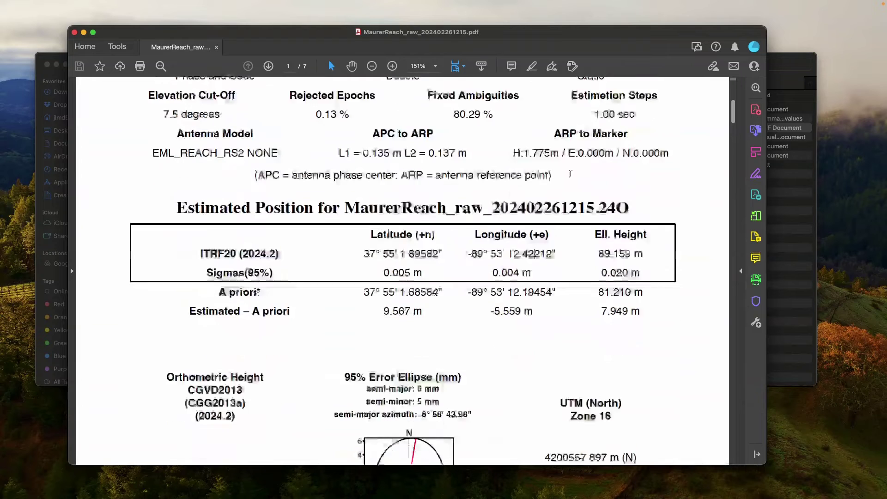
scroll(571, 174, down, 1)
scroll(560, 184, down, 4)
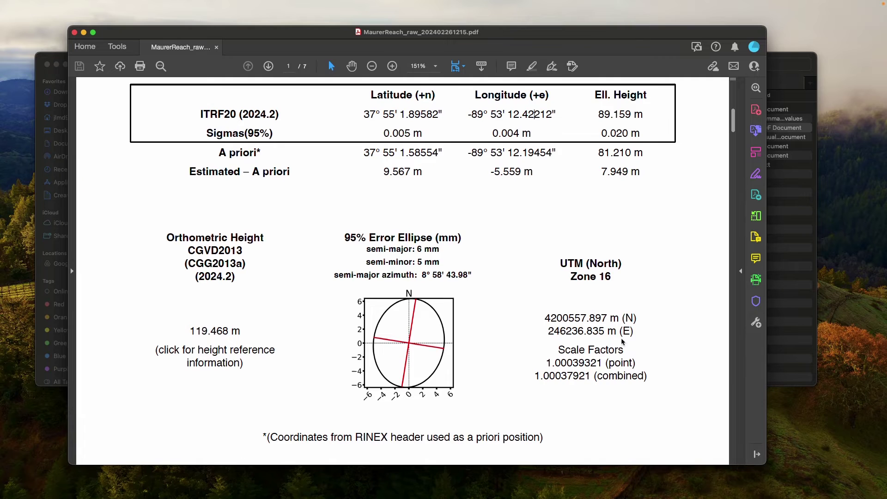
scroll(601, 351, up, 7)
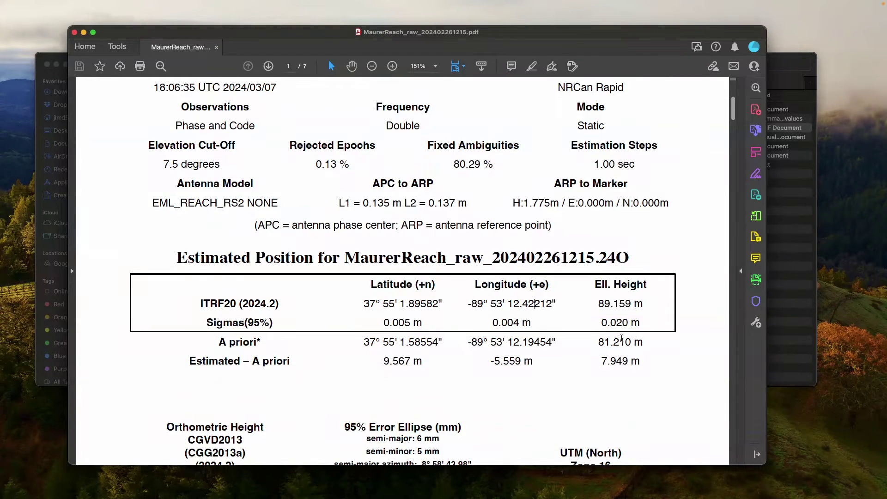
scroll(582, 335, down, 3)
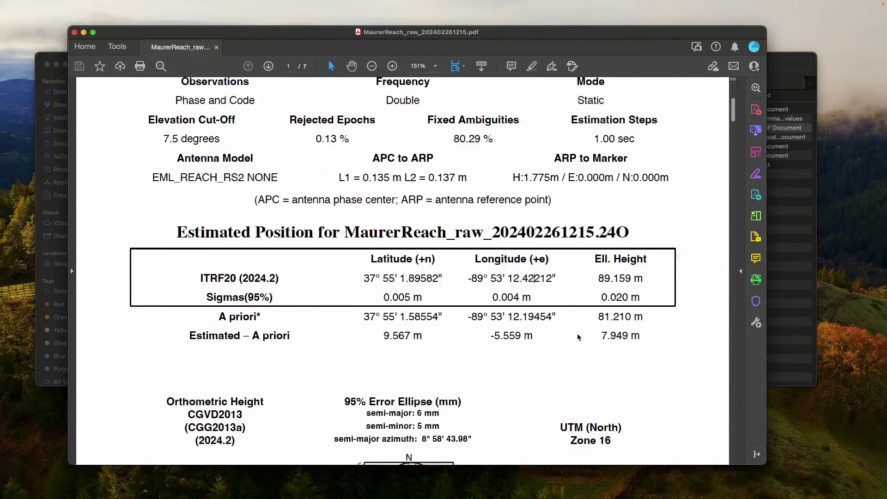
scroll(573, 342, down, 2)
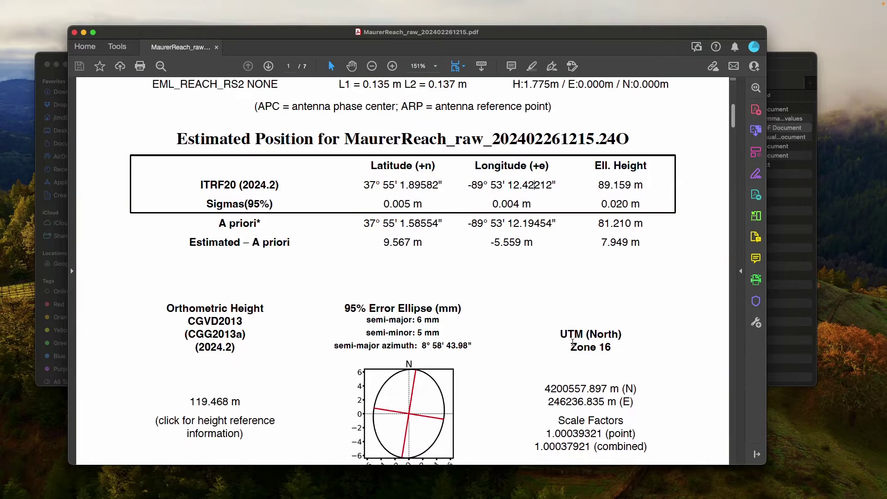
scroll(573, 342, down, 2)
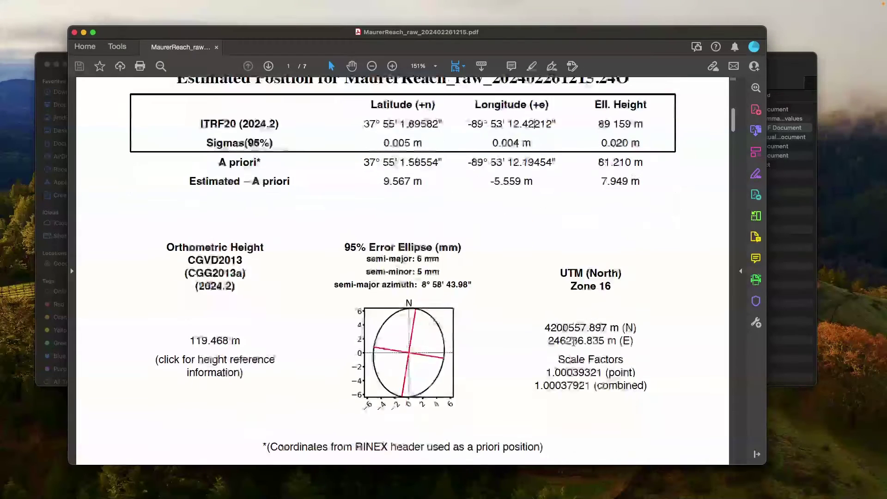
scroll(573, 342, up, 2)
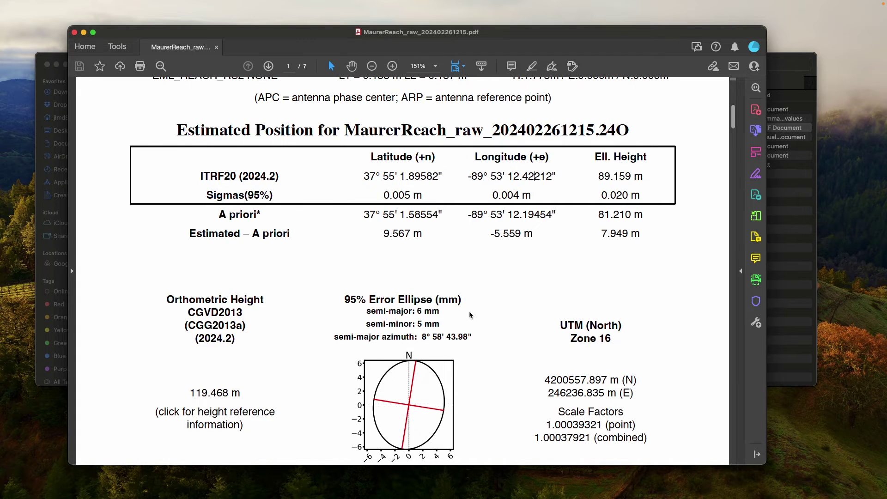
scroll(476, 309, down, 10)
Scroll back and forth through the remaining pages of the 7-page CSRS-PPP report.
scroll(478, 310, down, 4)
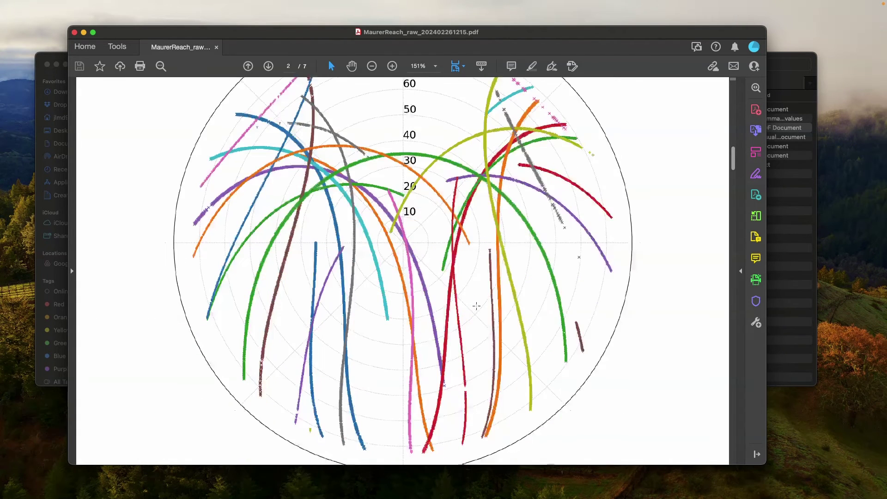
scroll(477, 308, up, 2)
scroll(477, 306, down, 1)
scroll(477, 307, up, 2)
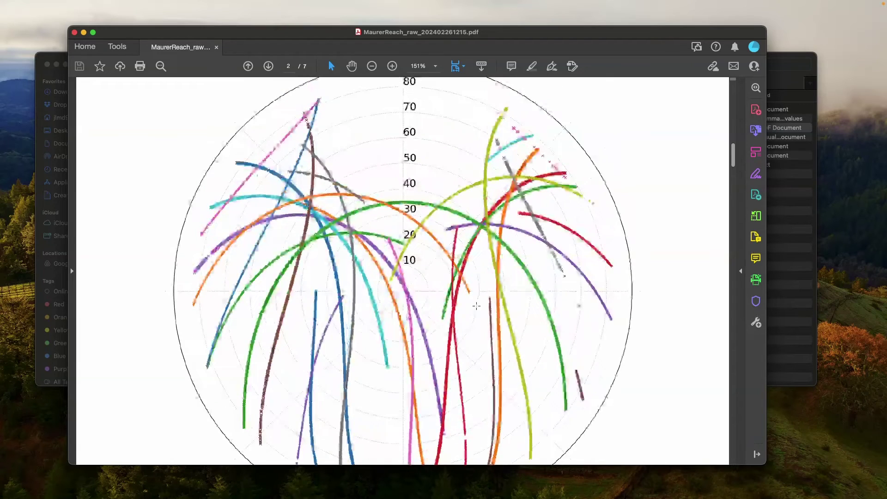
scroll(478, 308, down, 10)
scroll(481, 308, down, 10)
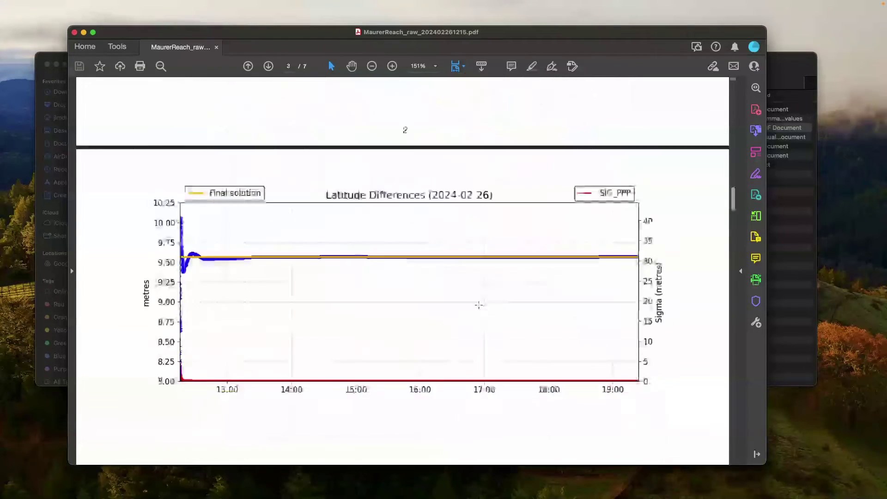
scroll(477, 306, down, 4)
scroll(477, 305, up, 2)
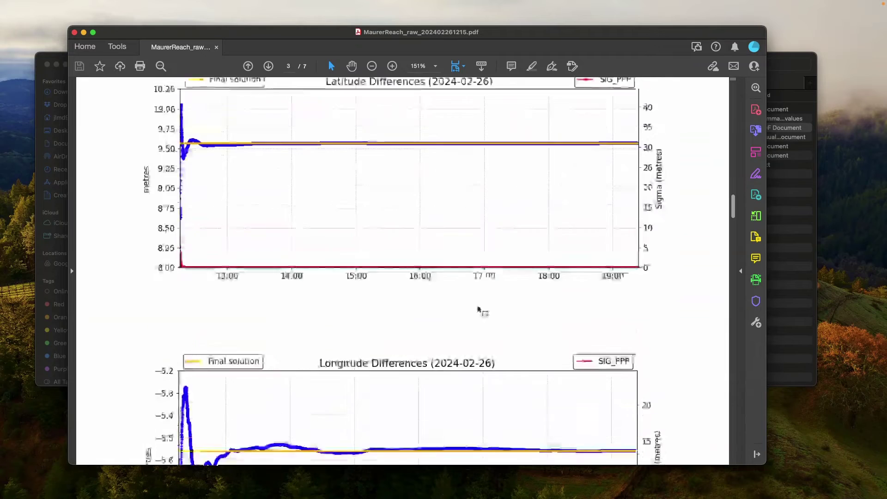
scroll(480, 310, down, 8)
scroll(480, 308, down, 8)
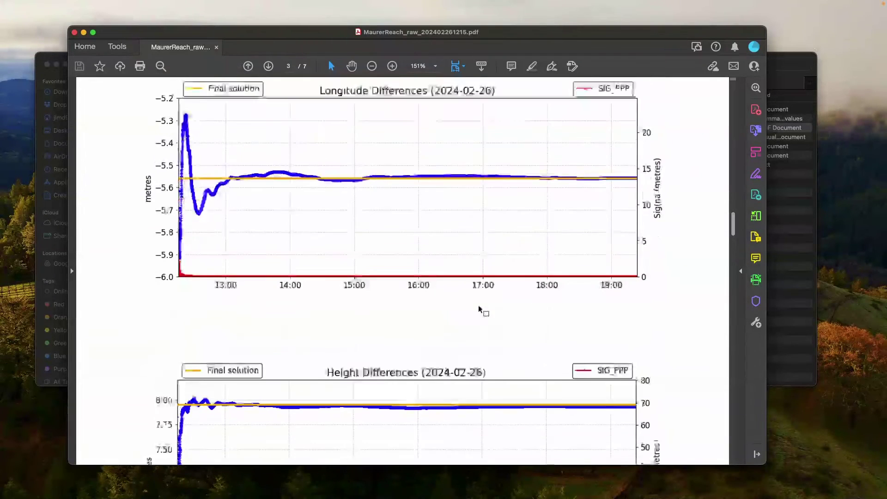
scroll(477, 306, down, 8)
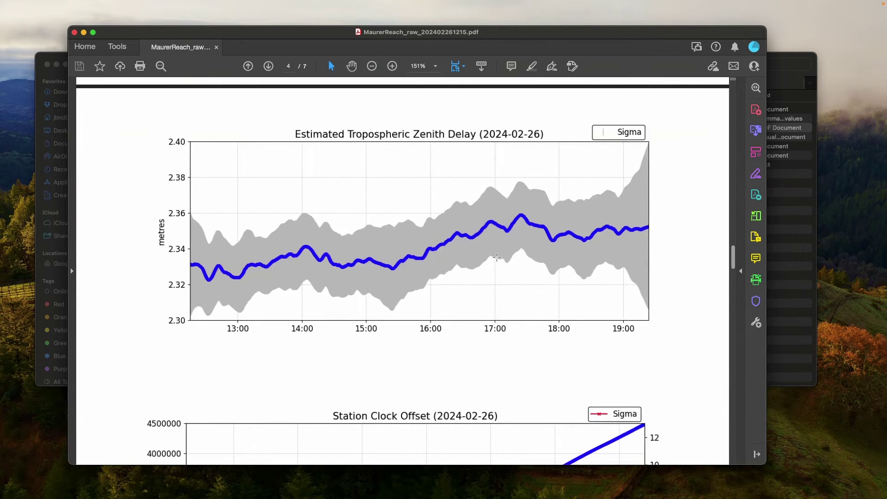
scroll(472, 260, down, 3)
scroll(496, 257, up, 1)
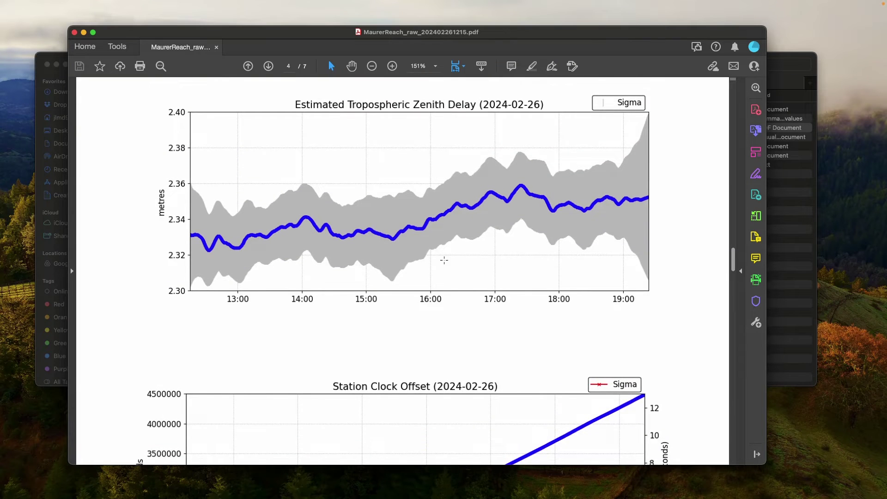
scroll(443, 257, down, 5)
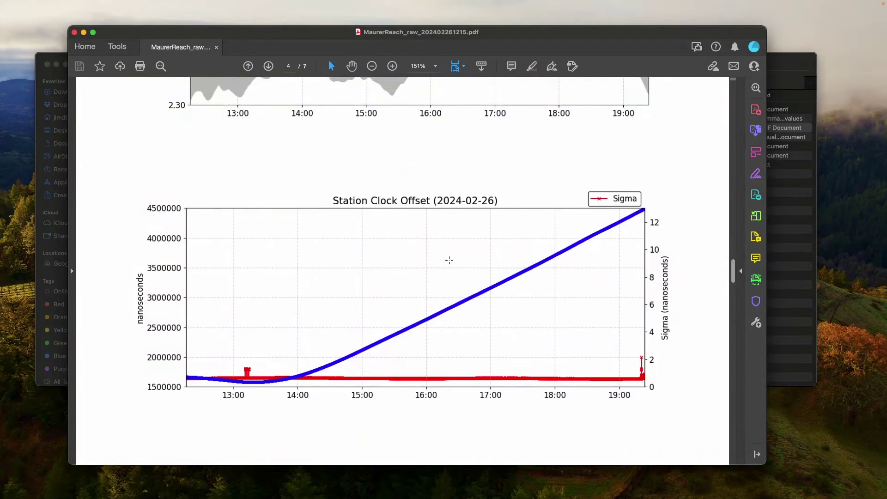
scroll(426, 262, down, 2)
scroll(420, 286, down, 8)
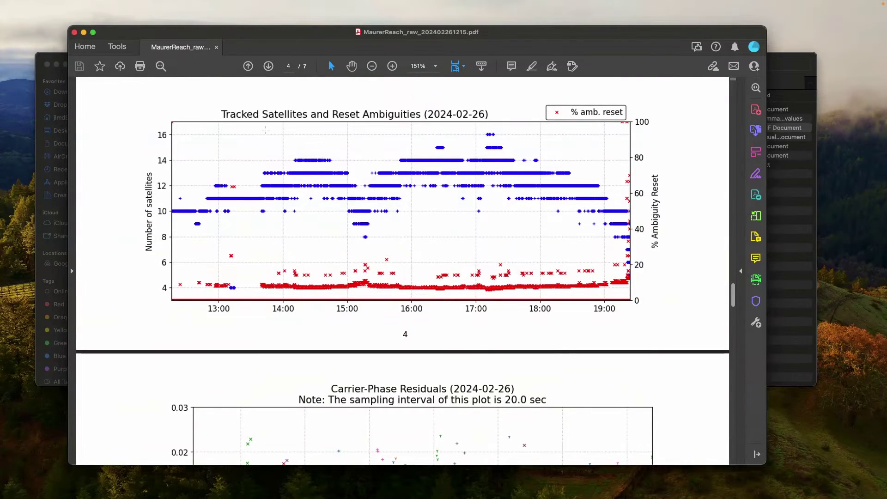
scroll(398, 235, down, 10)
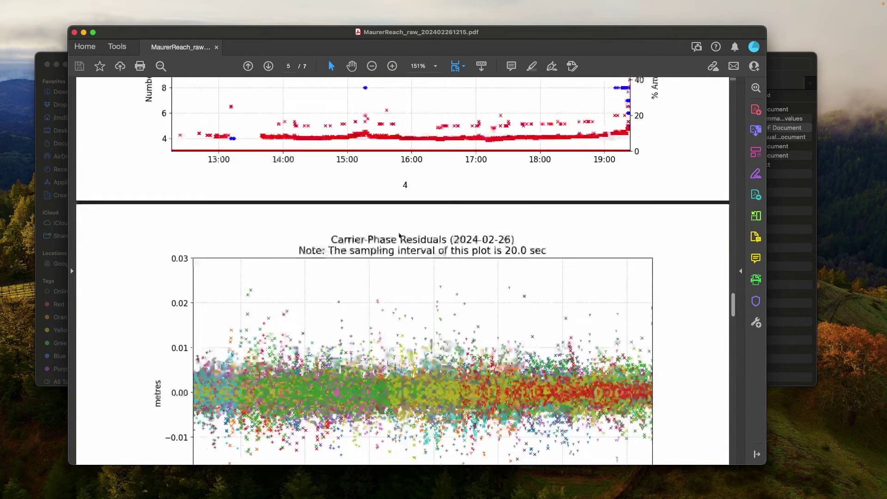
scroll(401, 233, down, 20)
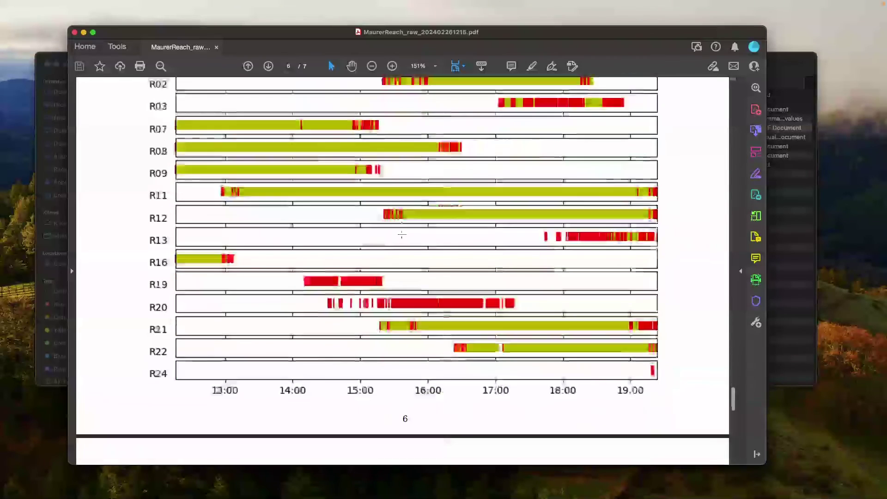
scroll(401, 234, down, 15)
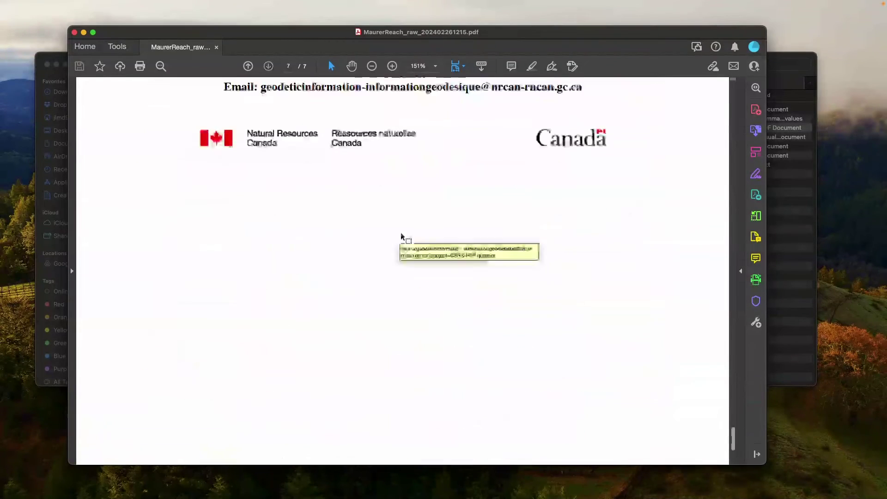
scroll(401, 236, up, 20)
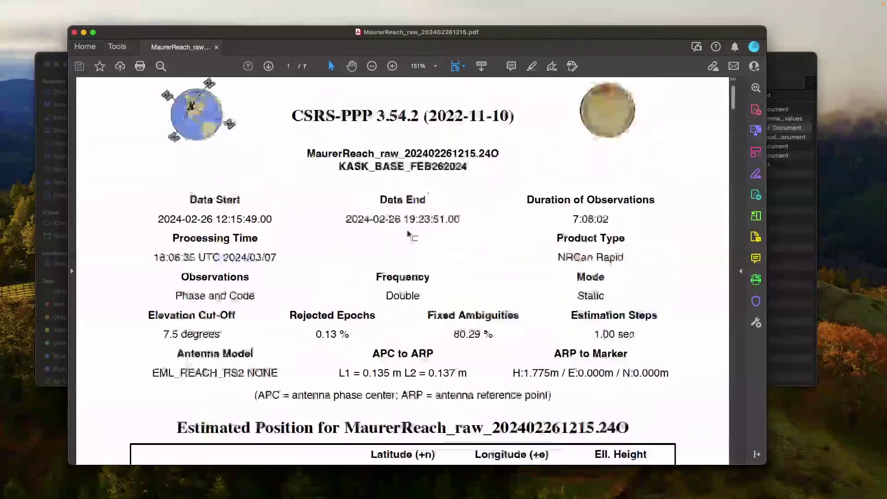
scroll(409, 235, down, 6)
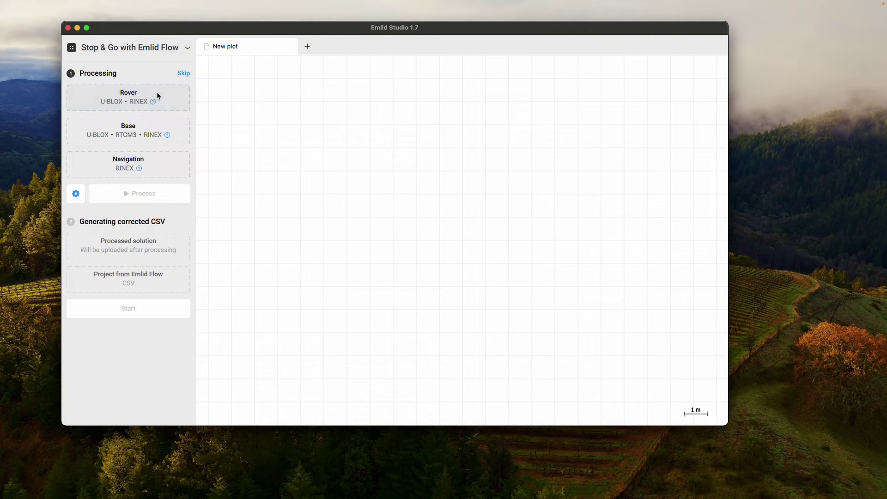
Load the rover file MaurerReach_...02261506.24O, with antenna height taken from the CSV.
click(156, 96)
click(682, 306)
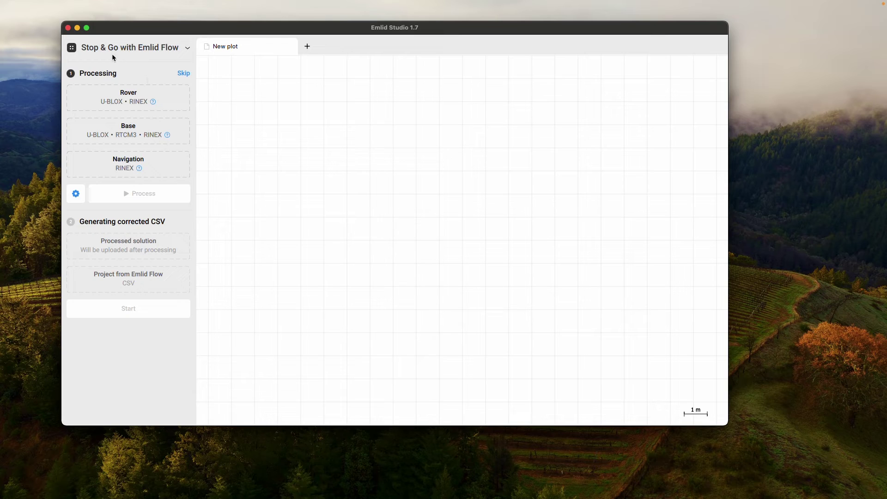
click(134, 98)
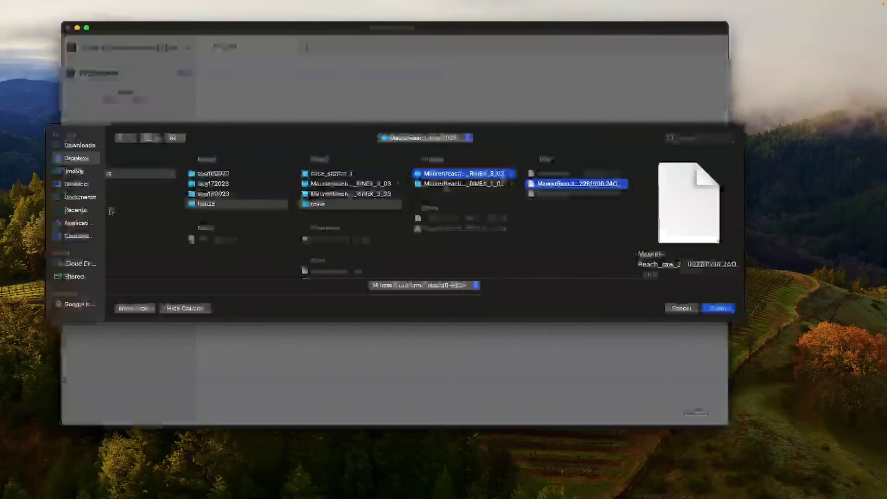
key(Return)
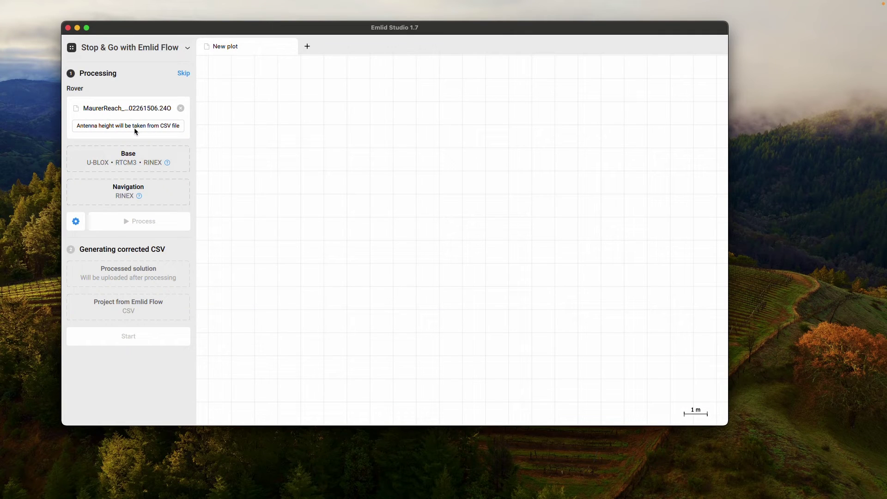
Load the base observation file 02261215.24O from the base's RINEX 3.03 folder.
click(133, 160)
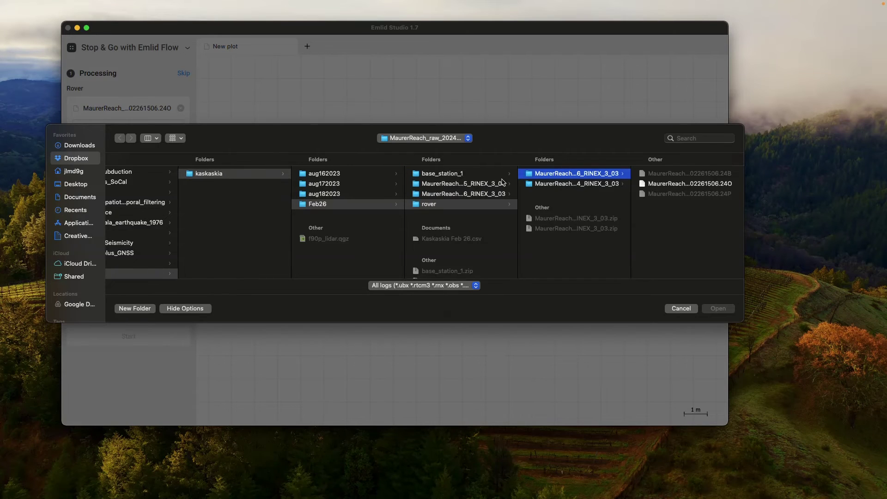
click(482, 174)
click(478, 185)
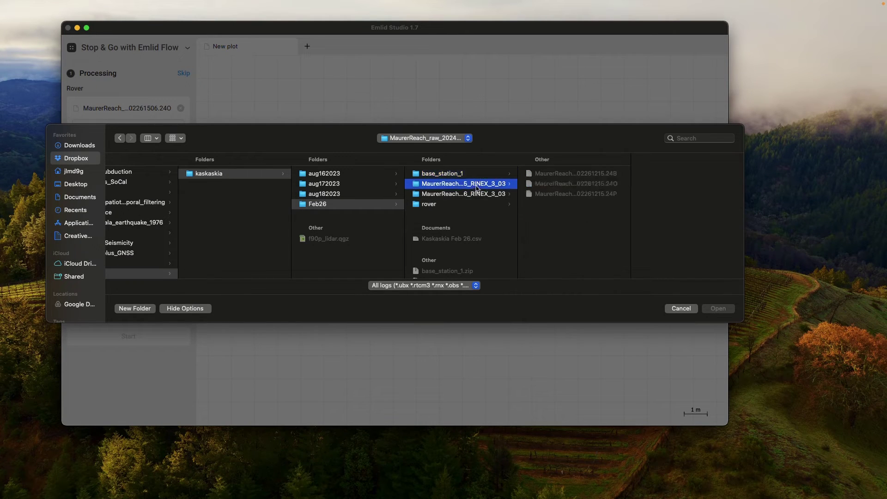
click(588, 186)
double_click(587, 186)
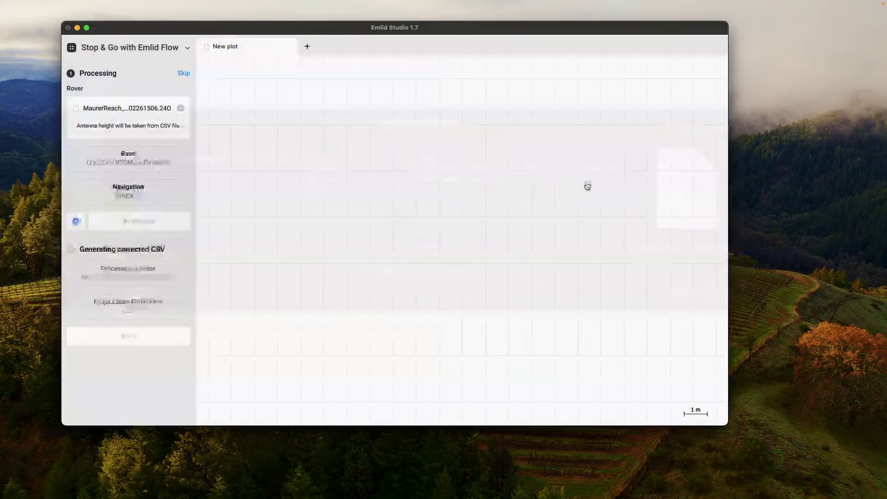
Load the 02261215.24P navigation file and start PPK processing of rover against base.
scroll(118, 218, down, 3)
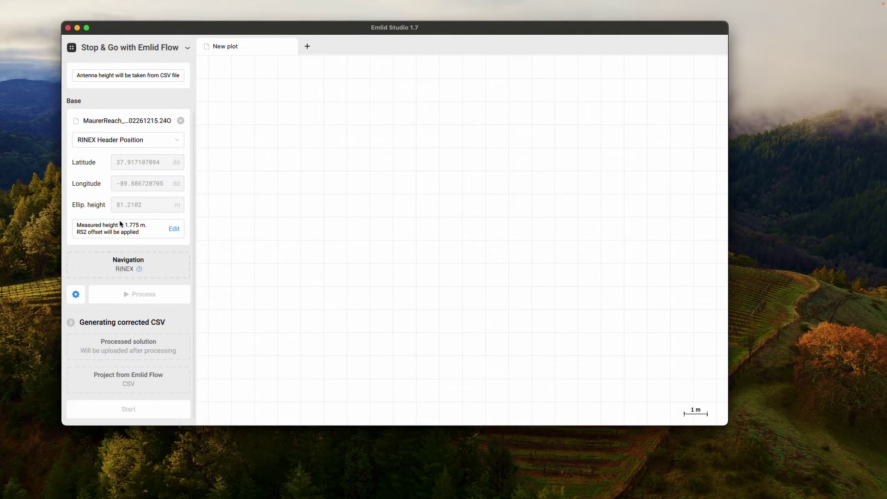
click(129, 266)
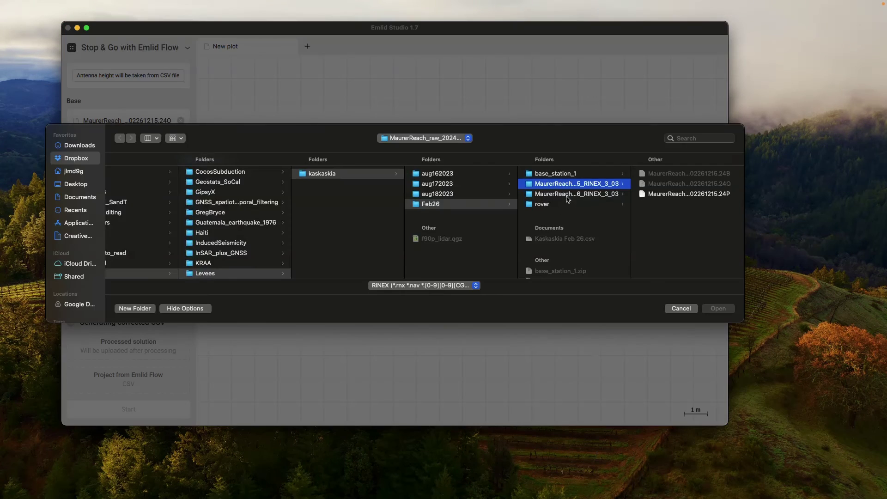
click(677, 193)
double_click(679, 193)
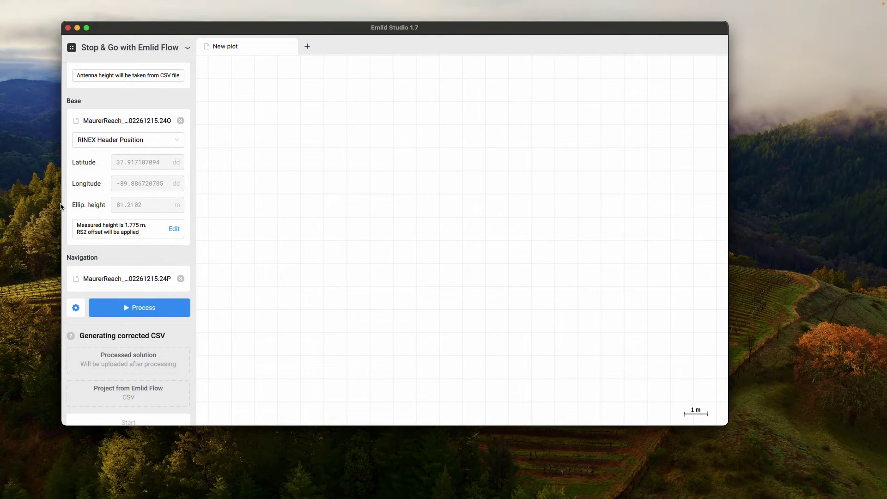
scroll(101, 198, down, 1)
click(141, 296)
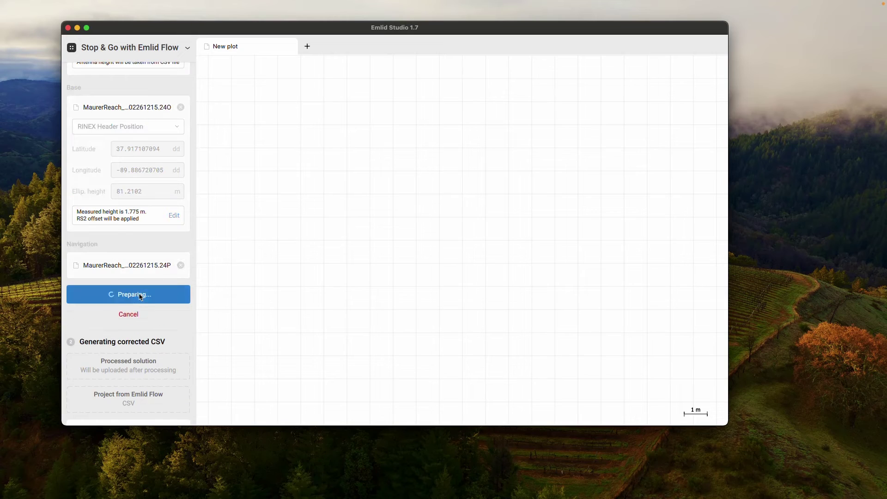
Review the processed 02261506.pos track at 68.5% FIX, then open the Emlid Flow CSV project chooser.
scroll(146, 288, down, 1)
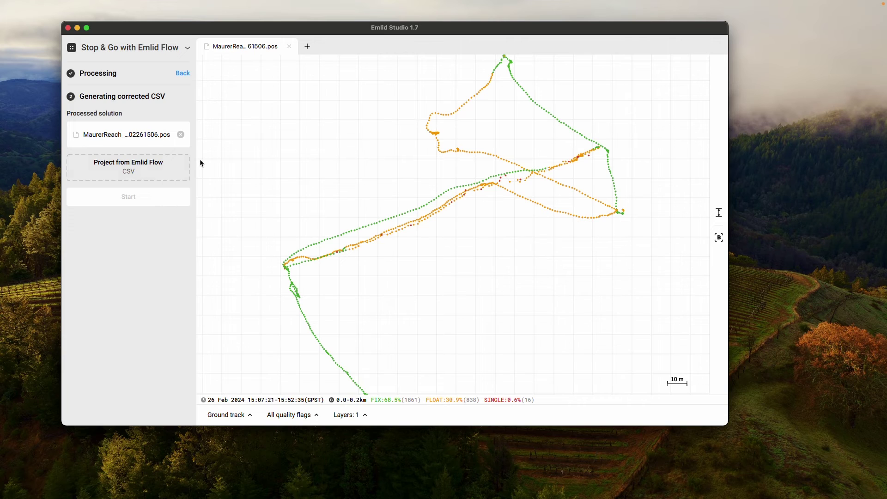
scroll(345, 234, down, 2)
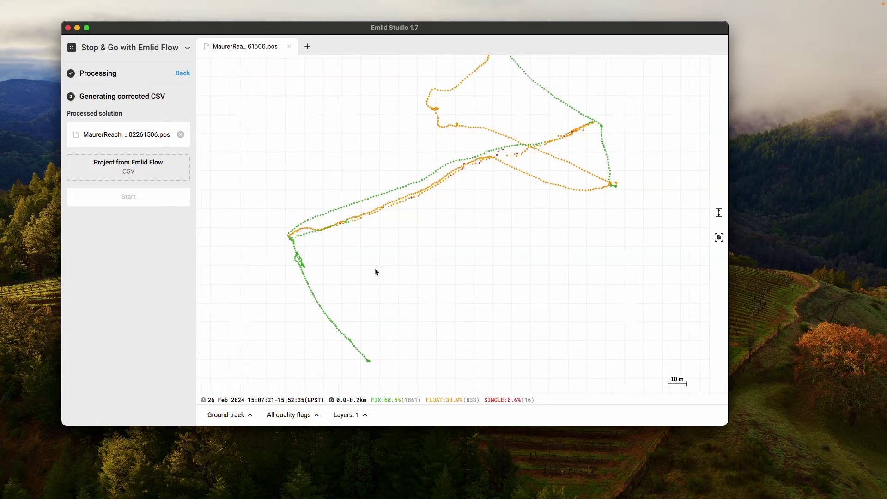
scroll(408, 256, up, 2)
scroll(378, 272, down, 1)
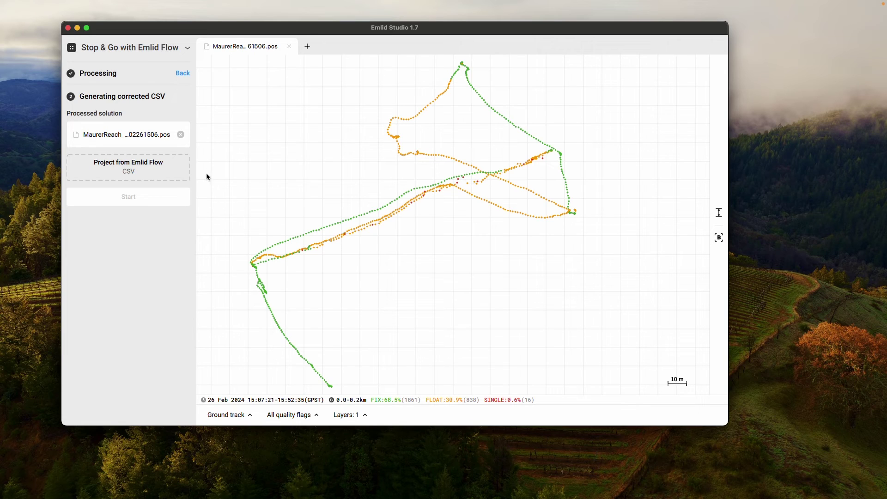
click(151, 172)
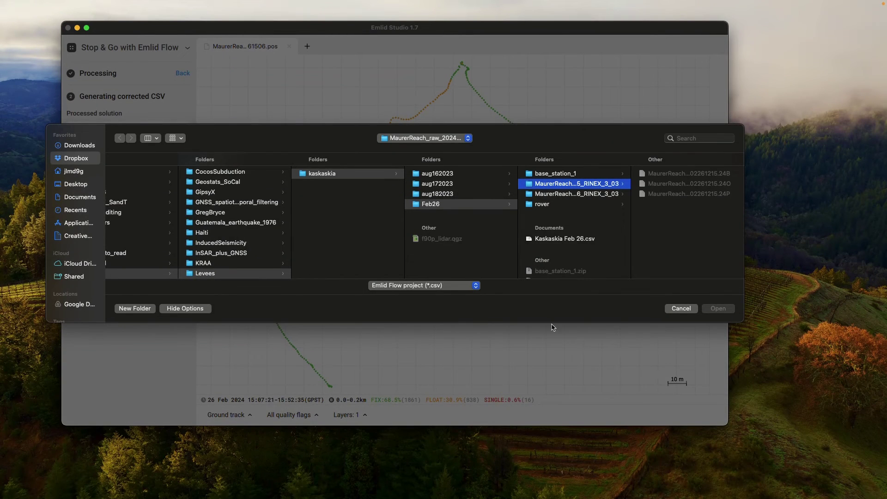
Cancel the project chooser, return to the processing inputs, and rerun PPK processing.
click(692, 310)
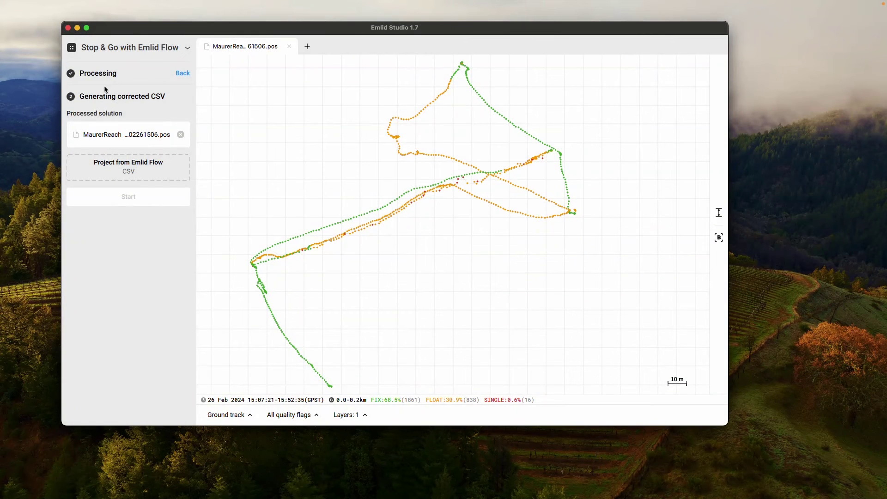
click(183, 73)
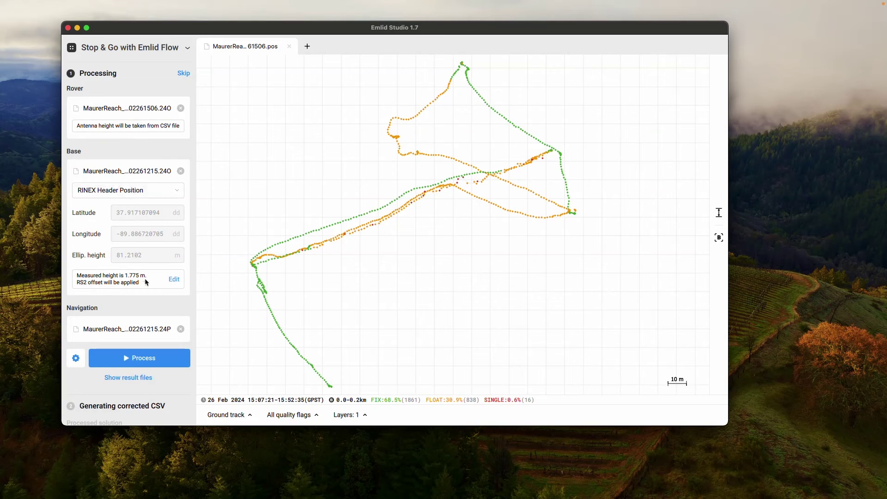
scroll(147, 259, down, 2)
scroll(118, 259, down, 3)
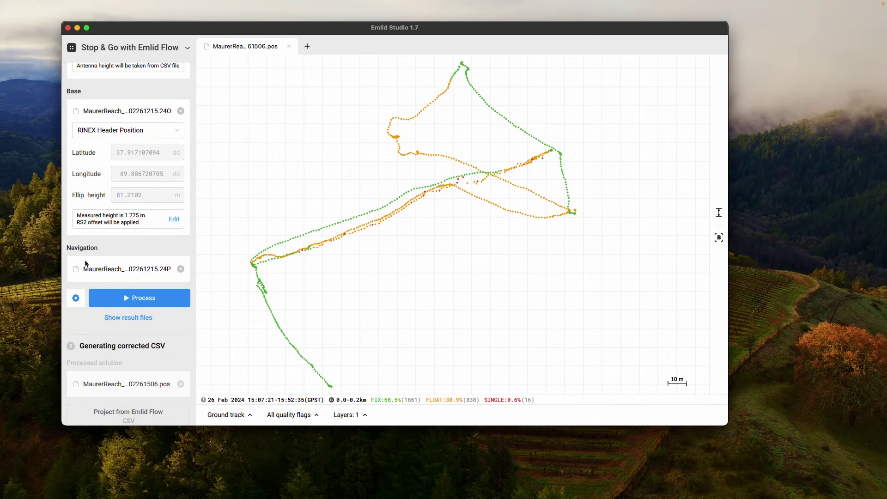
click(141, 291)
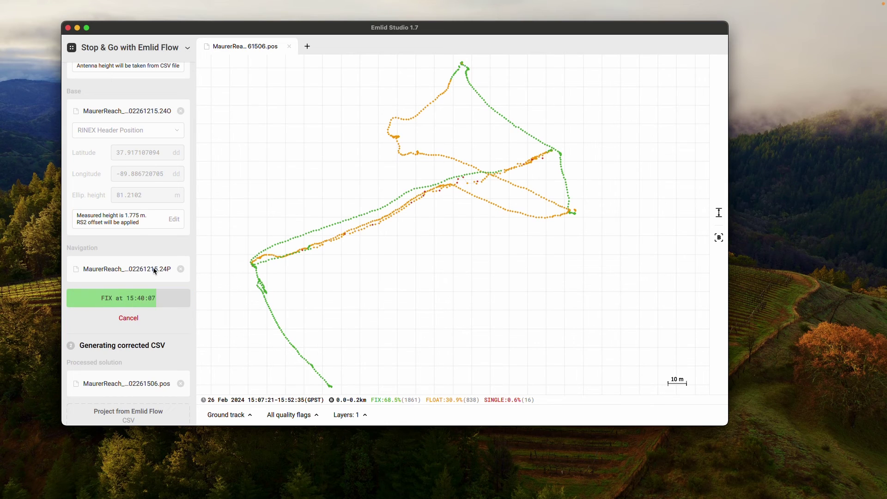
Correct Kaskaskia Feb 26.csv with FIX and FLOAT data, averaging all 8 points.
click(148, 162)
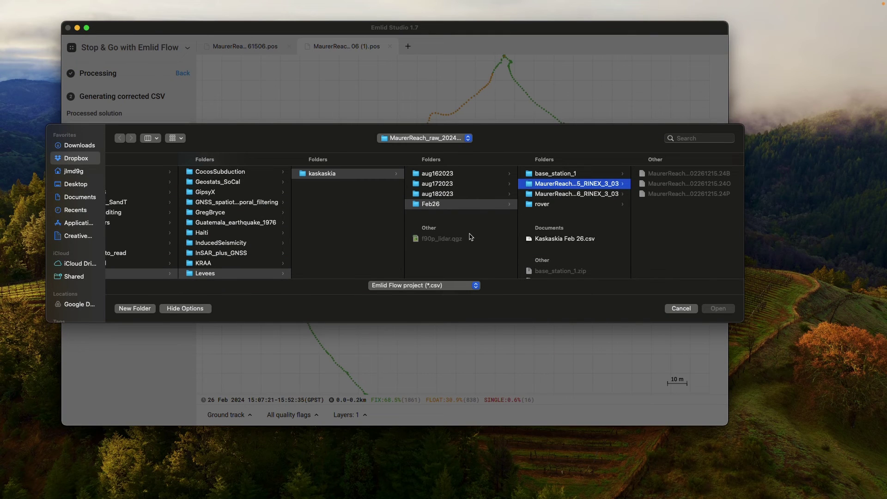
click(557, 239)
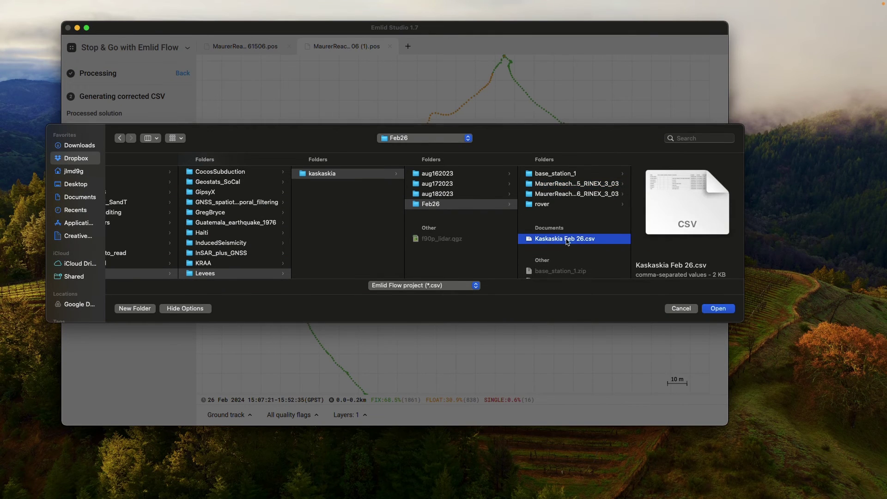
double_click(566, 239)
click(124, 215)
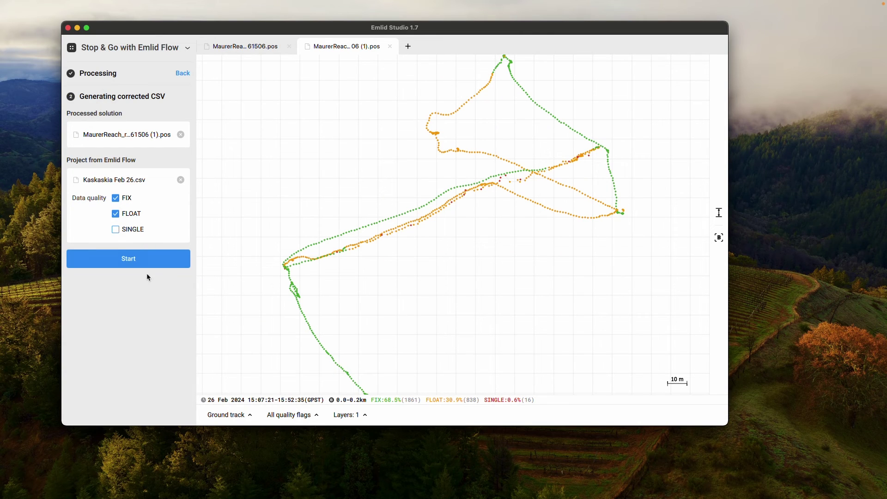
click(146, 262)
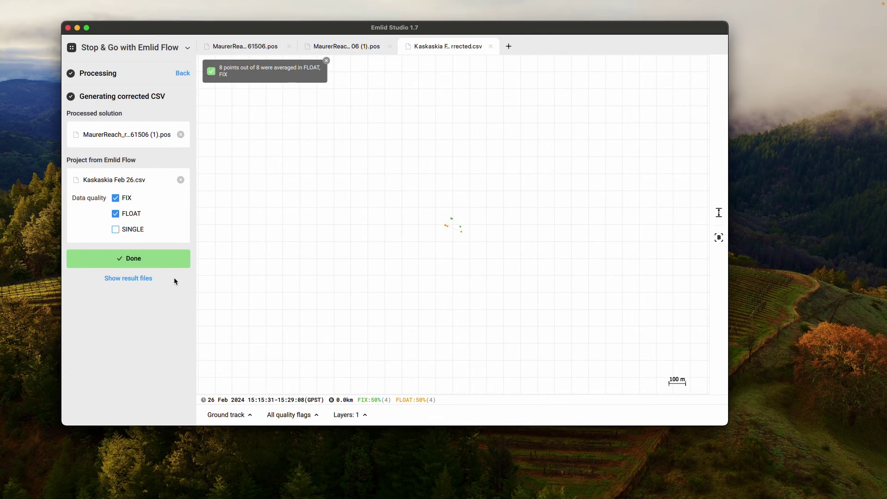
Clear the completed status, zoom to the corrected points at 10 m scale, and reveal the result files.
click(144, 261)
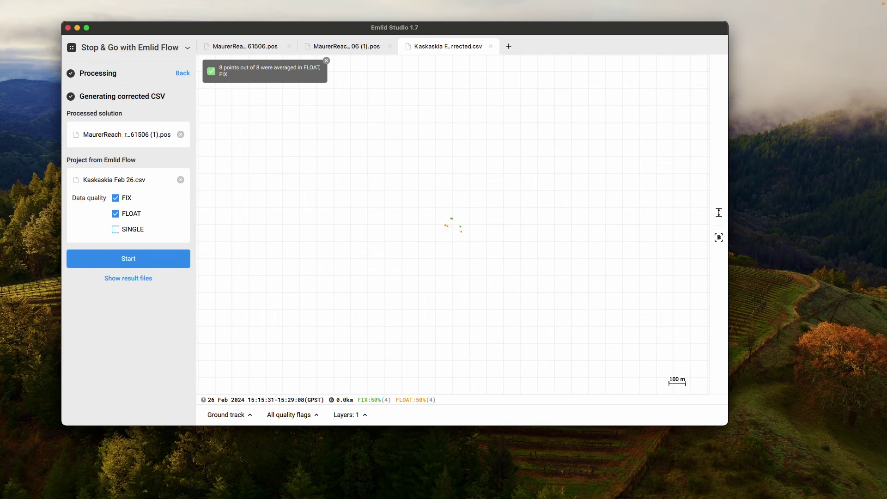
scroll(457, 254, up, 5)
click(130, 278)
Open Kaskaskia Feb 26_corrected.csv from the result folder in Visual Studio Code.
click(262, 124)
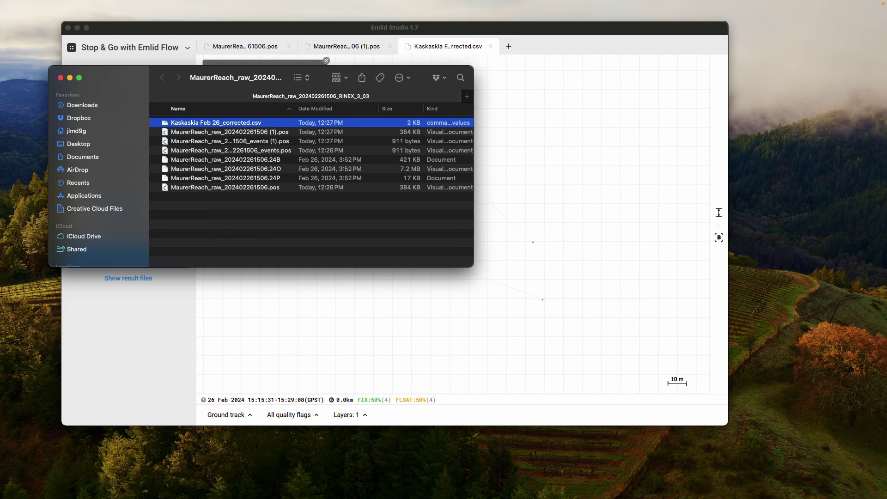
double_click(268, 124)
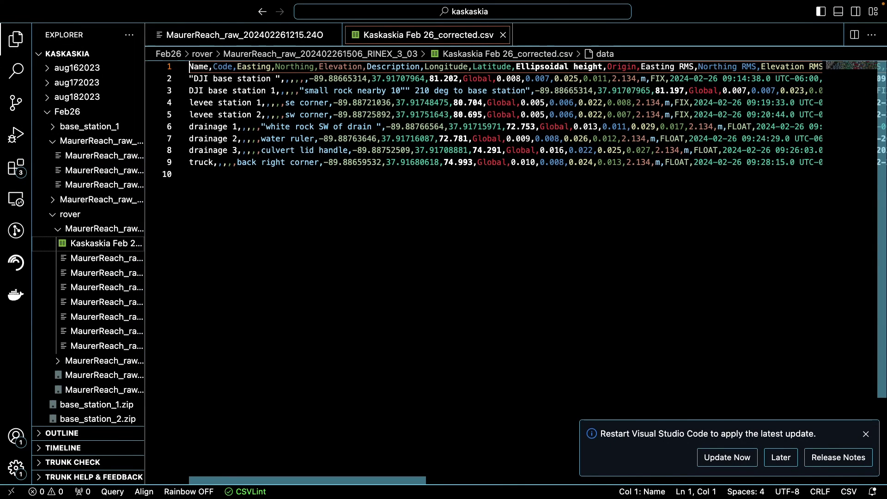
Inspect the levee station 1 record, then minimize the report to return to Emlid Studio's map.
click(204, 91)
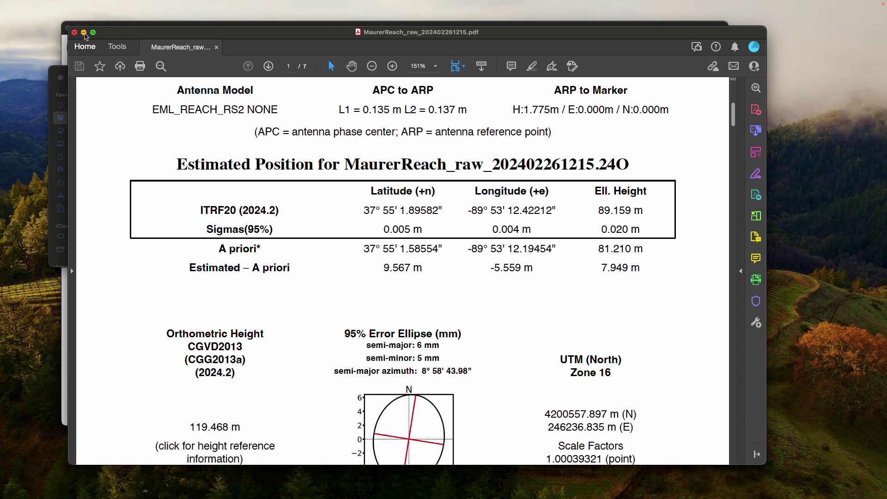
click(84, 34)
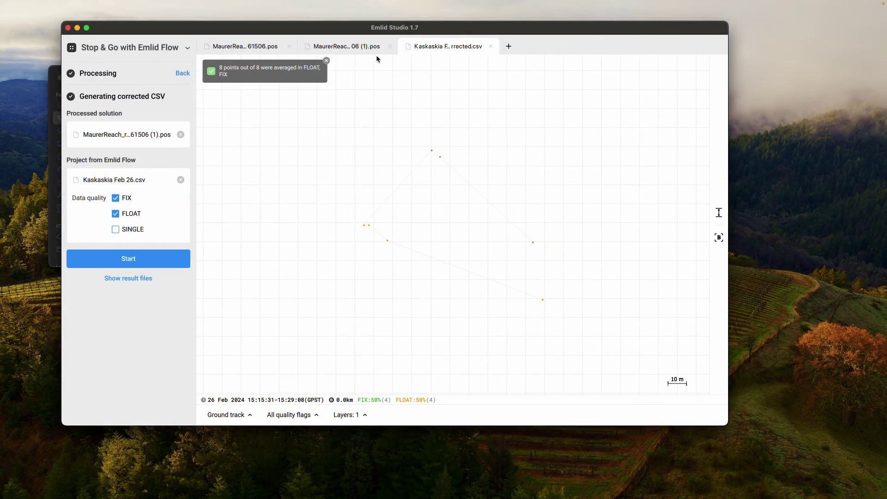